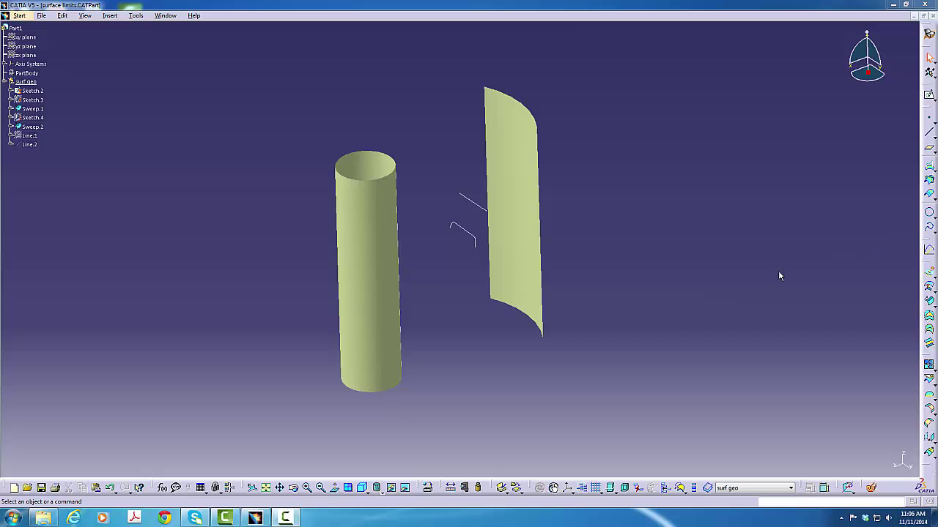
Extrude Sketch.2 into a surface, stretching its limits to about 71.7 and 43.7
{"action": "left_click", "coordinate": [928, 275]}
{"action": "left_click", "coordinate": [474, 236]}
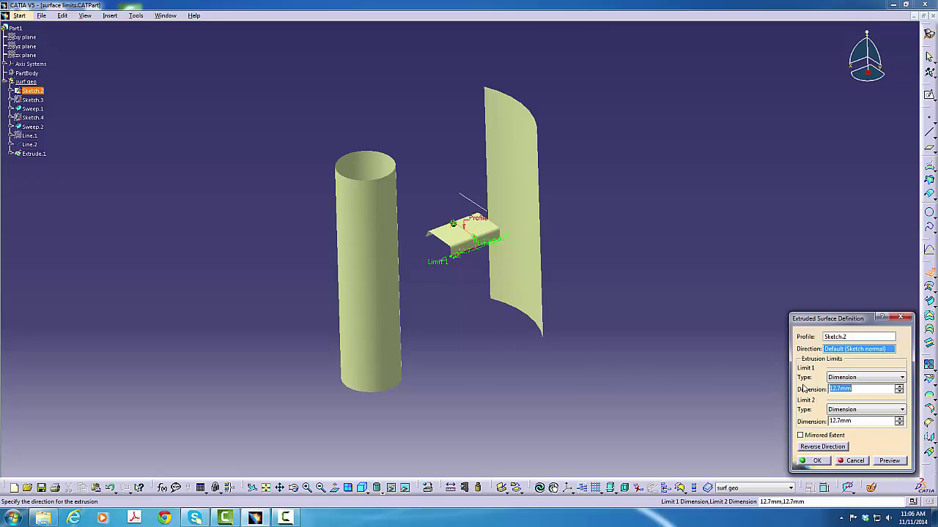
{"action": "left_click", "coordinate": [853, 389]}
{"action": "left_click_drag", "start_coordinate": [452, 263], "coordinate": [405, 272]}
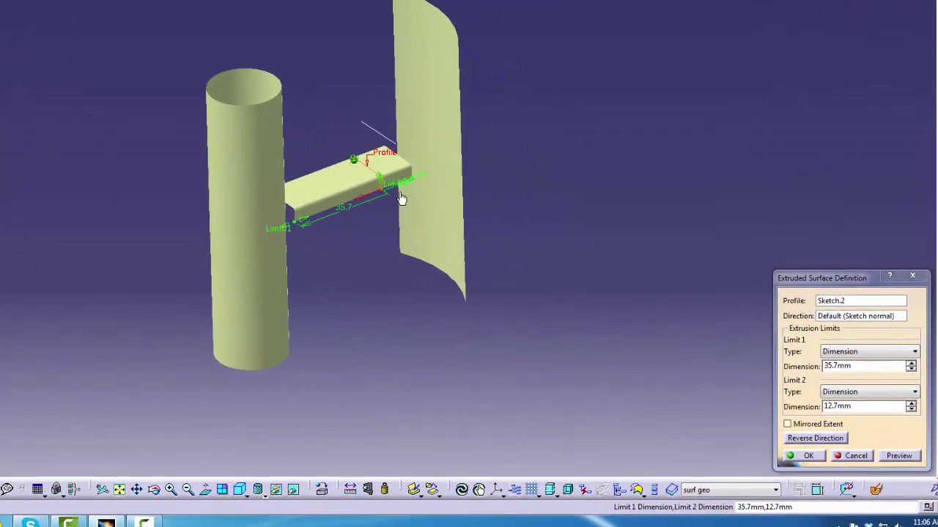
{"action": "left_click_drag", "start_coordinate": [401, 198], "coordinate": [447, 167]}
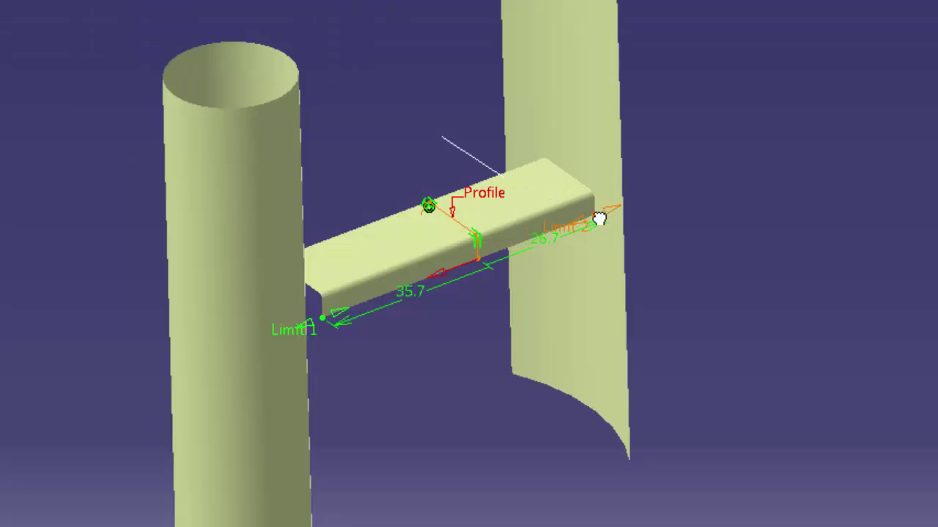
{"action": "left_click_drag", "start_coordinate": [599, 218], "coordinate": [606, 217]}
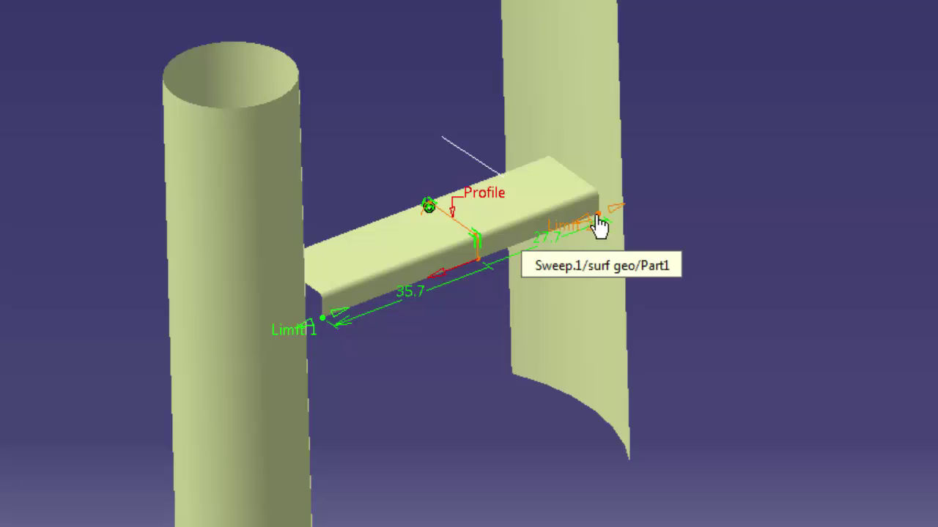
{"action": "left_click_drag", "start_coordinate": [598, 223], "coordinate": [674, 208]}
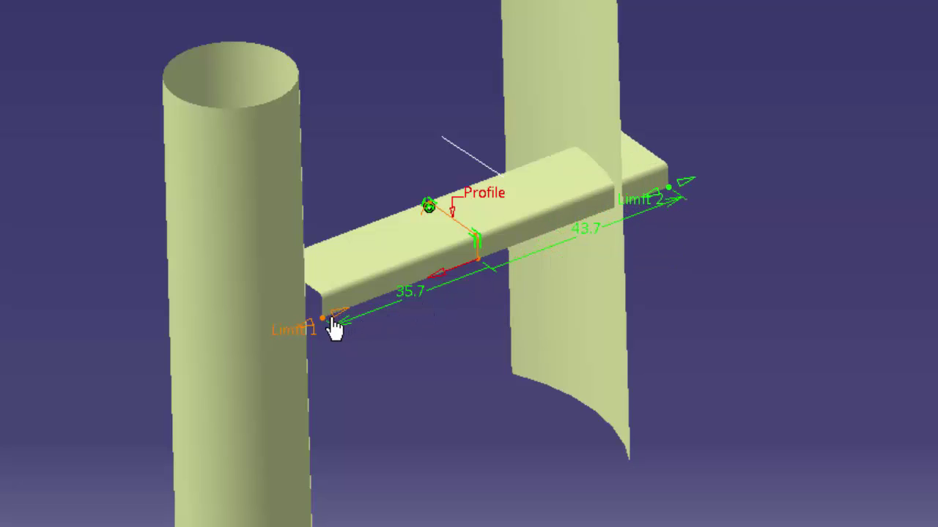
{"action": "left_click_drag", "start_coordinate": [305, 326], "coordinate": [154, 381]}
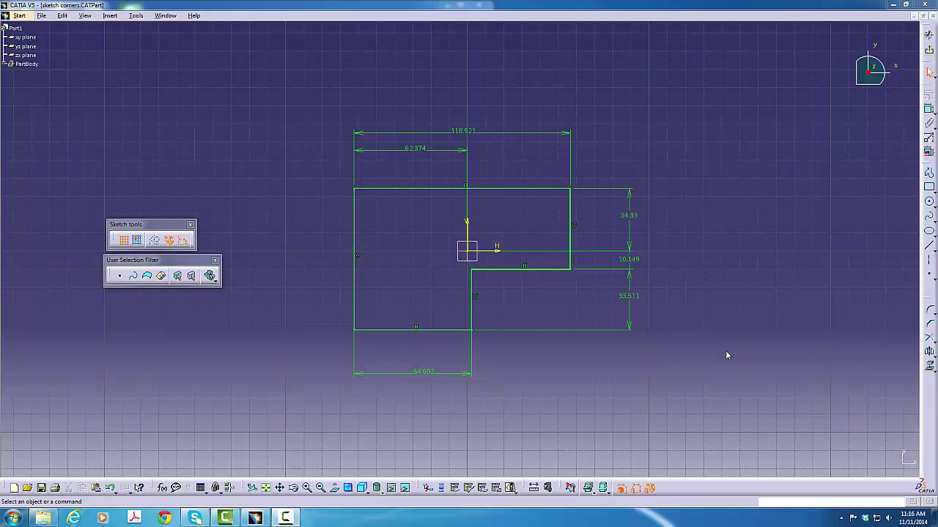
Round the three inner step corners of the profile with corners
{"action": "left_click", "coordinate": [929, 309]}
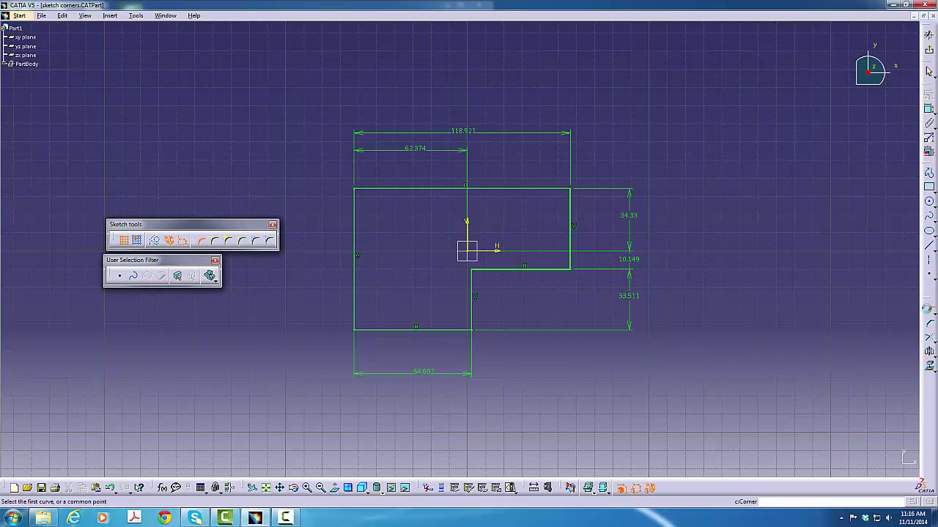
{"action": "left_click", "coordinate": [474, 322]}
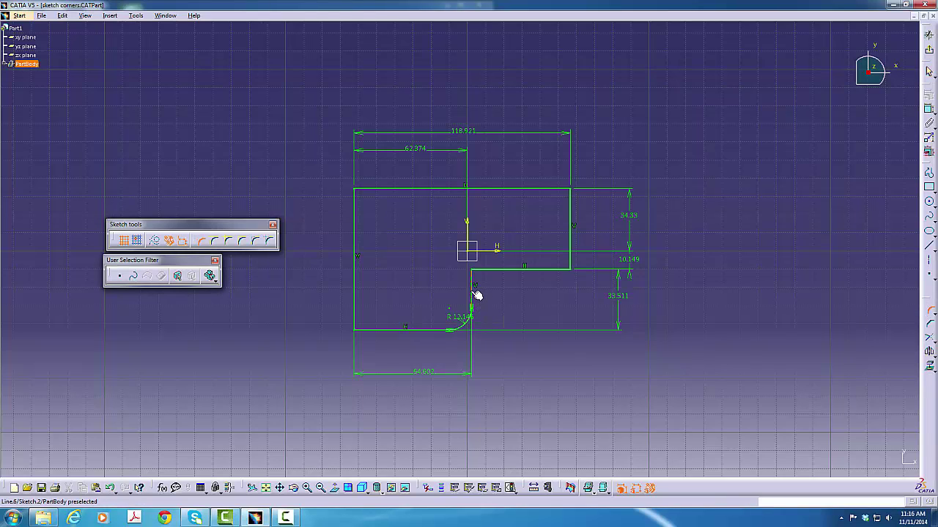
{"action": "left_click", "coordinate": [483, 269]}
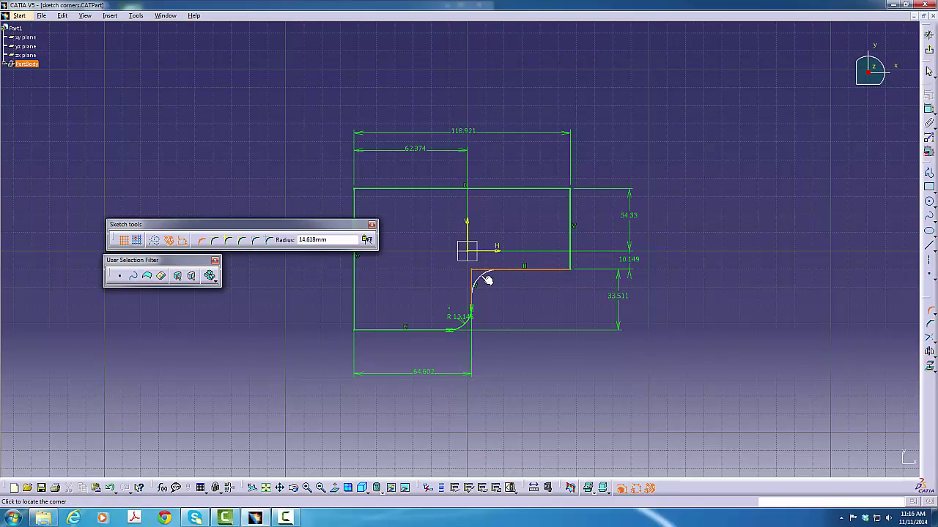
{"action": "left_click", "coordinate": [523, 279]}
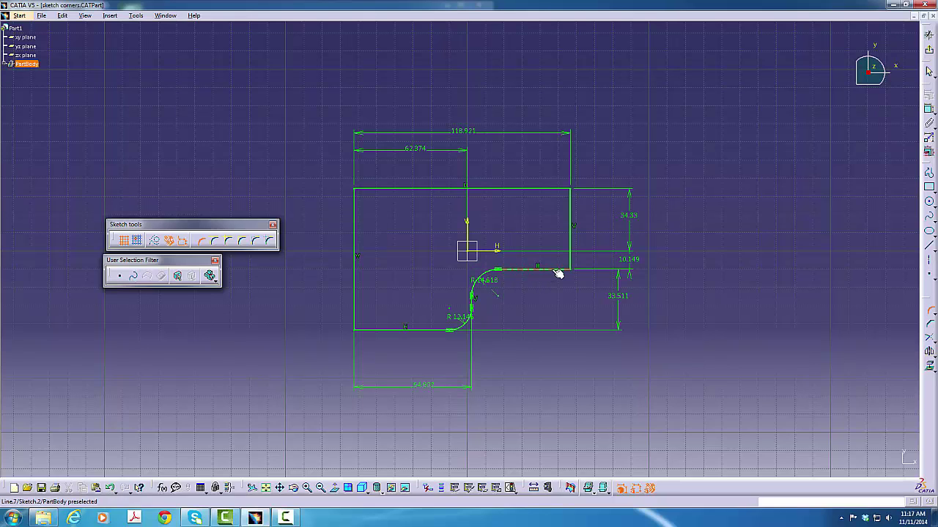
{"action": "left_click", "coordinate": [555, 270]}
{"action": "left_click", "coordinate": [569, 264]}
{"action": "left_click", "coordinate": [570, 264]}
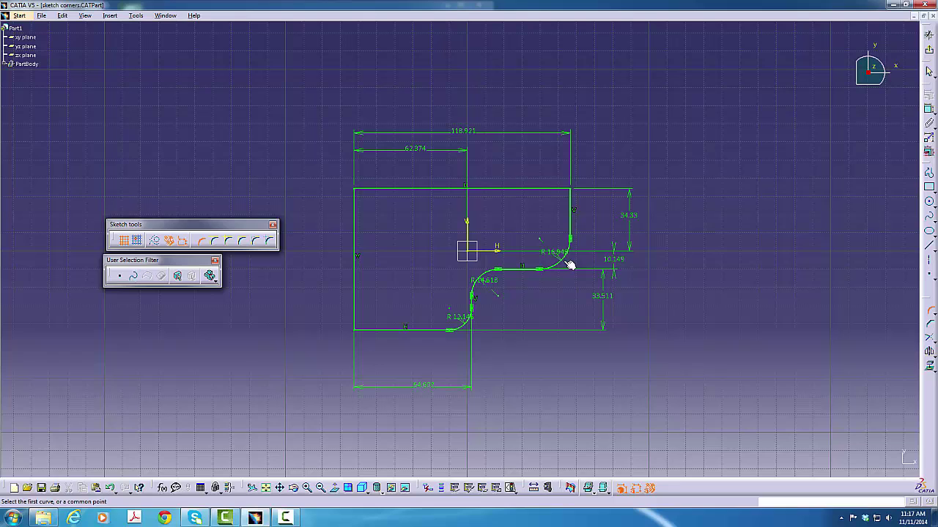
Select the three corner radius dimensions R16.949, R14.618 and R12.145
{"action": "left_click", "coordinate": [928, 311]}
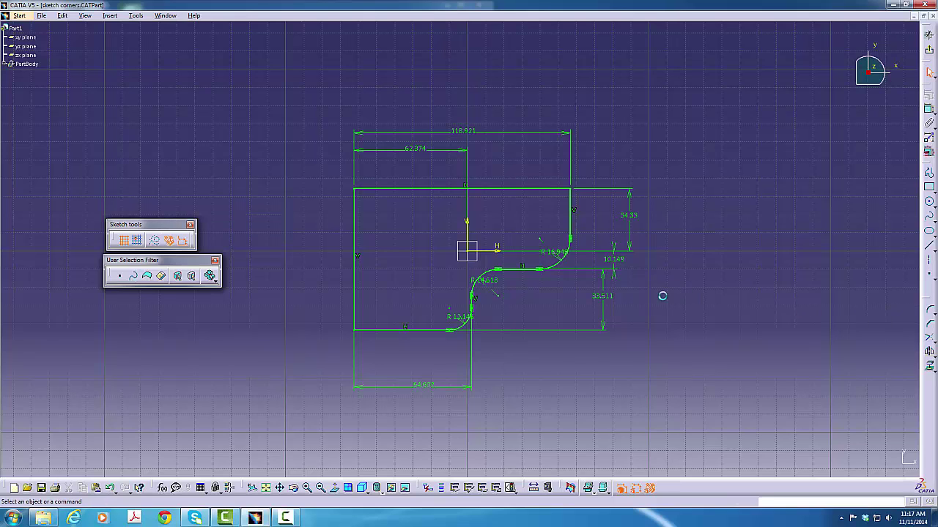
{"action": "left_click", "coordinate": [558, 257]}
{"action": "left_click", "coordinate": [494, 288], "text": "ctrl"}
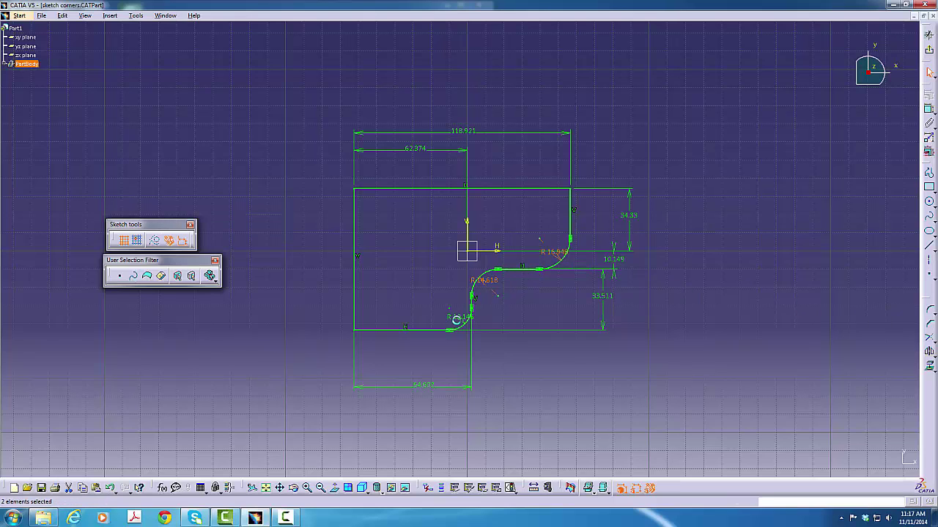
{"action": "left_click", "coordinate": [460, 319], "text": "ctrl"}
Set the three radii as equivalent dimensions sharing the value 12
{"action": "right_click", "coordinate": [461, 322]}
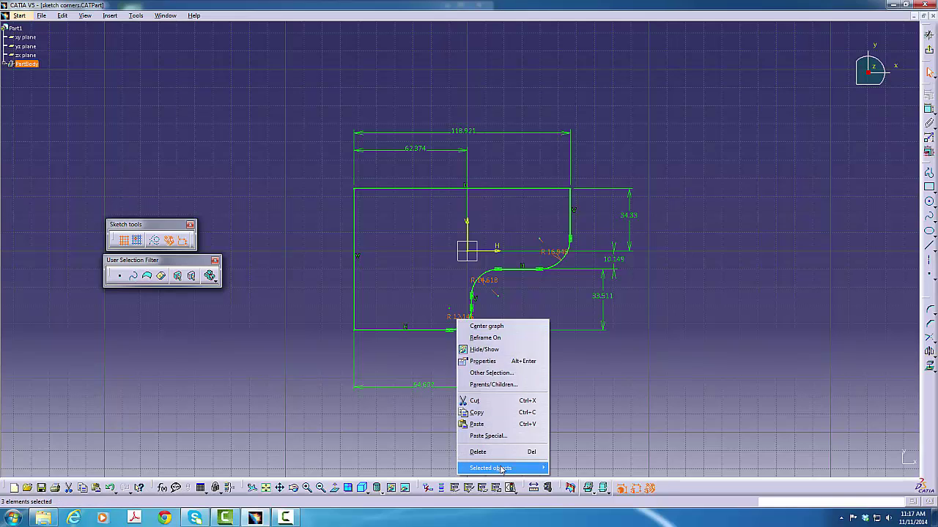
{"action": "mouse_move", "coordinate": [513, 468]}
{"action": "left_click", "coordinate": [605, 401]}
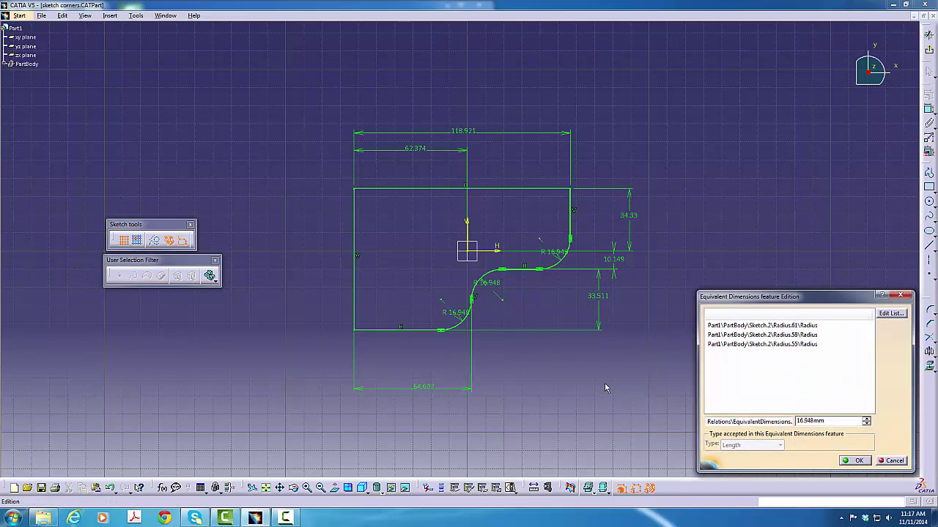
{"action": "left_click", "coordinate": [839, 421]}
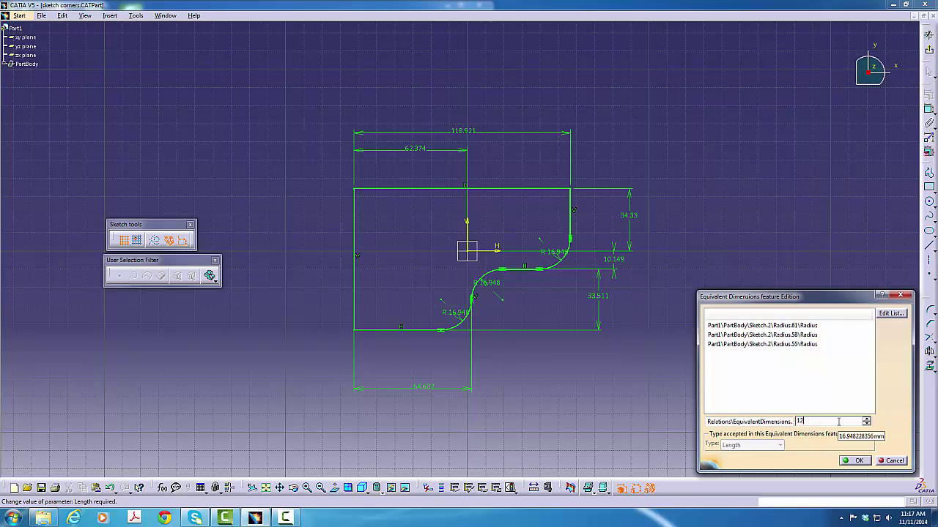
{"action": "type", "text": "12"}
{"action": "left_click", "coordinate": [854, 461]}
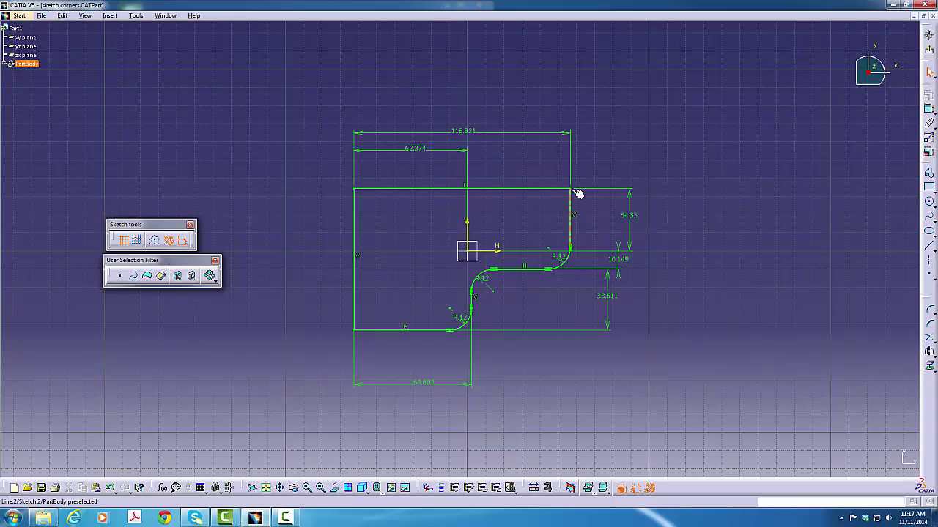
Round the profile's three remaining sharp corners with a 12 mm radius
{"action": "mouse_move", "coordinate": [359, 192]}
{"action": "left_mouse_down"}
{"action": "mouse_move", "coordinate": [364, 268]}
{"action": "mouse_move", "coordinate": [351, 331]}
{"action": "left_mouse_up"}
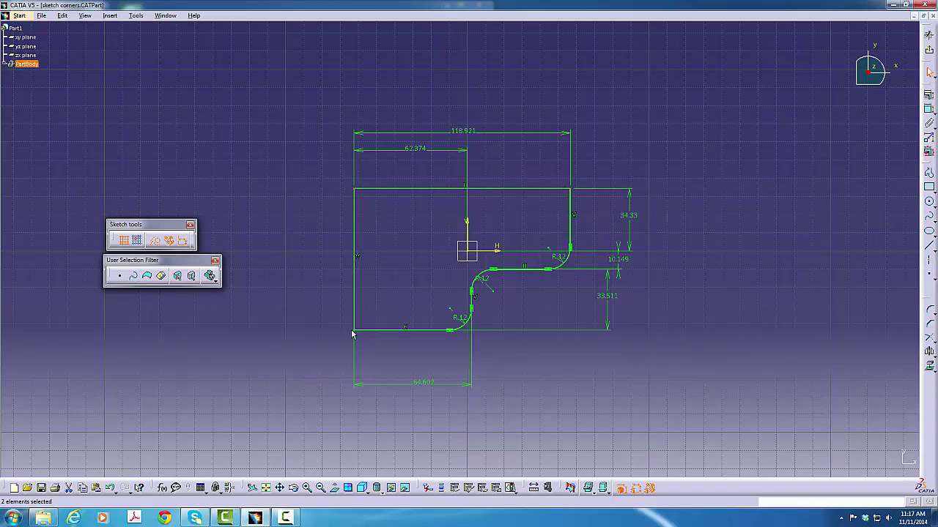
{"action": "left_click", "coordinate": [927, 312]}
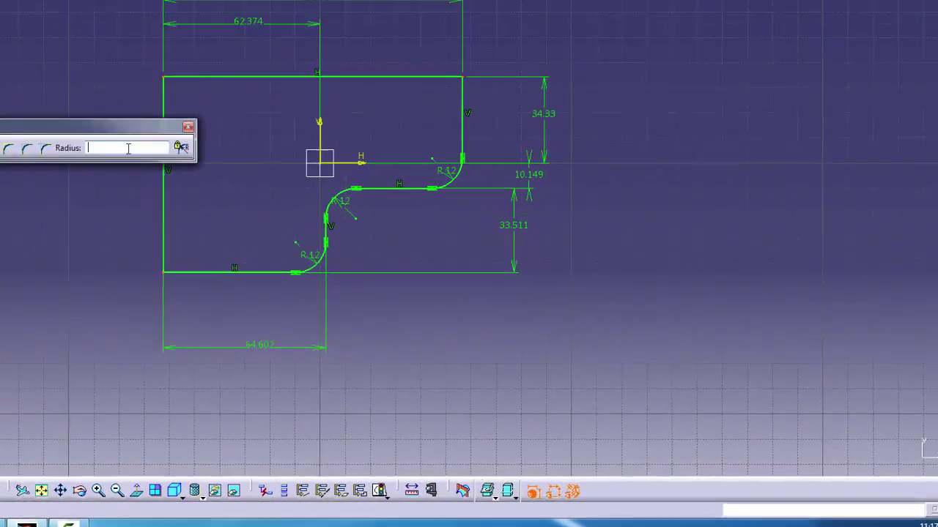
{"action": "type", "text": "1"}
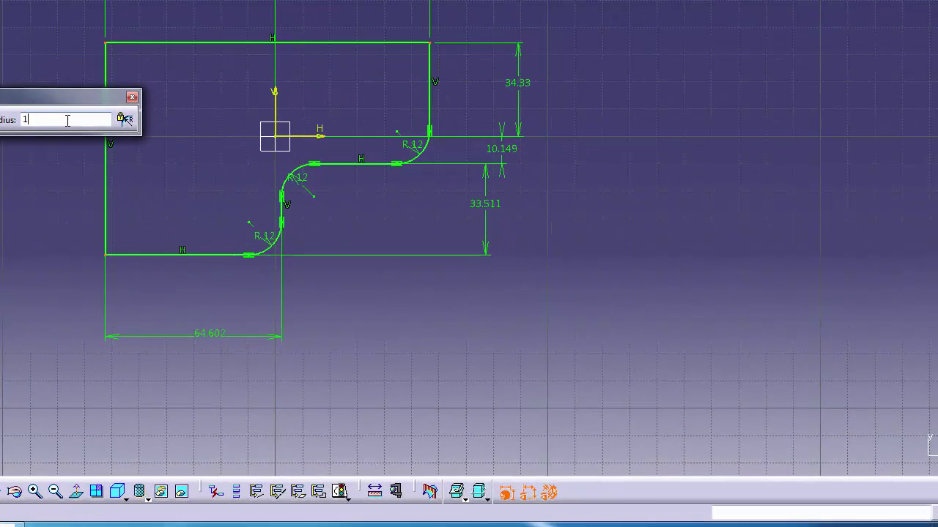
{"action": "type", "text": "2"}
{"action": "key", "text": "Return"}
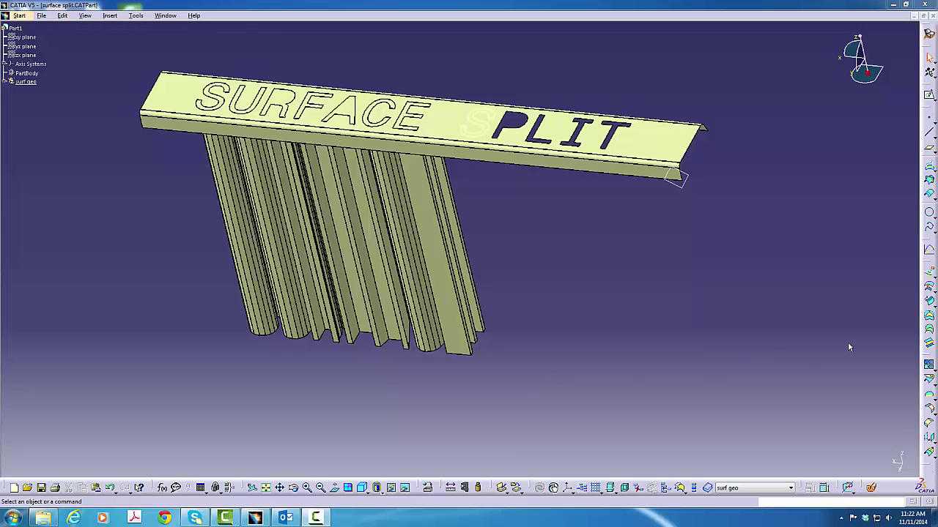
Split the beam surface using Extrude.3, Profile.3 and Plane.1 as cutting elements
{"action": "left_click", "coordinate": [928, 378]}
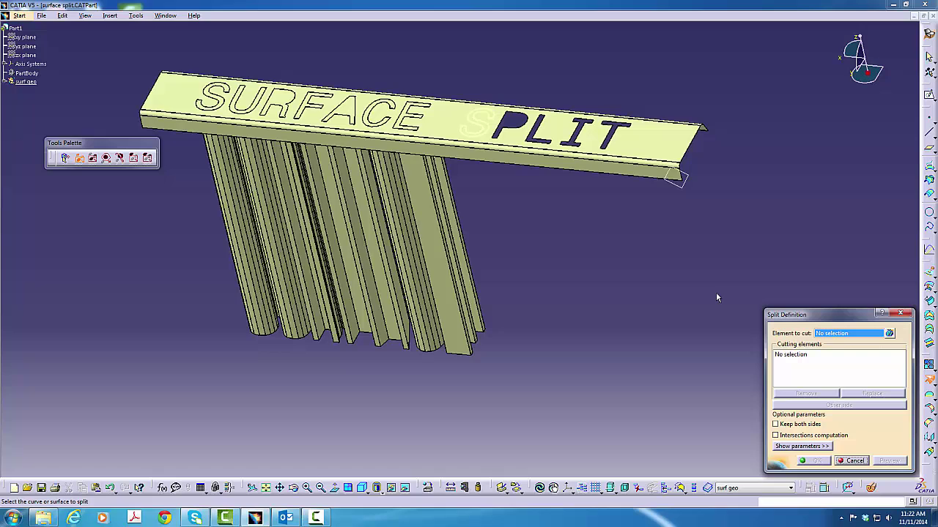
{"action": "left_click", "coordinate": [649, 147]}
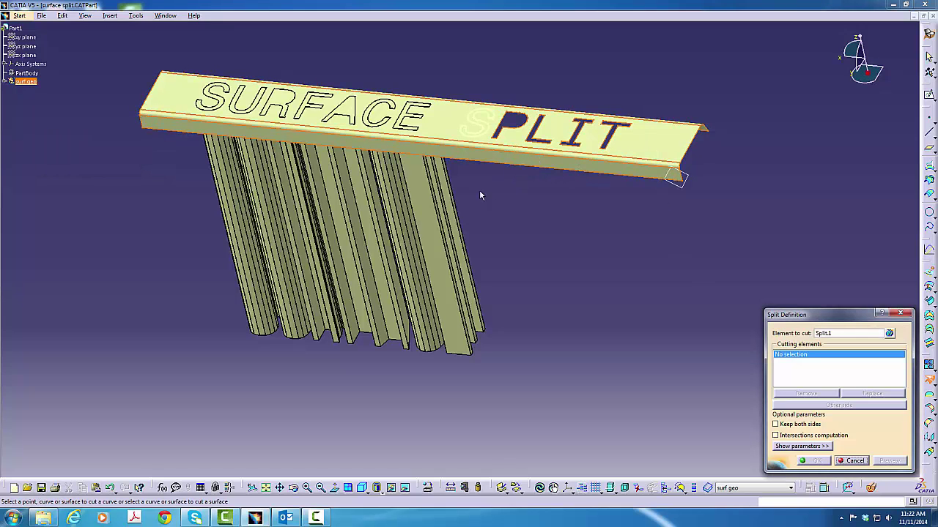
{"action": "left_click", "coordinate": [431, 203]}
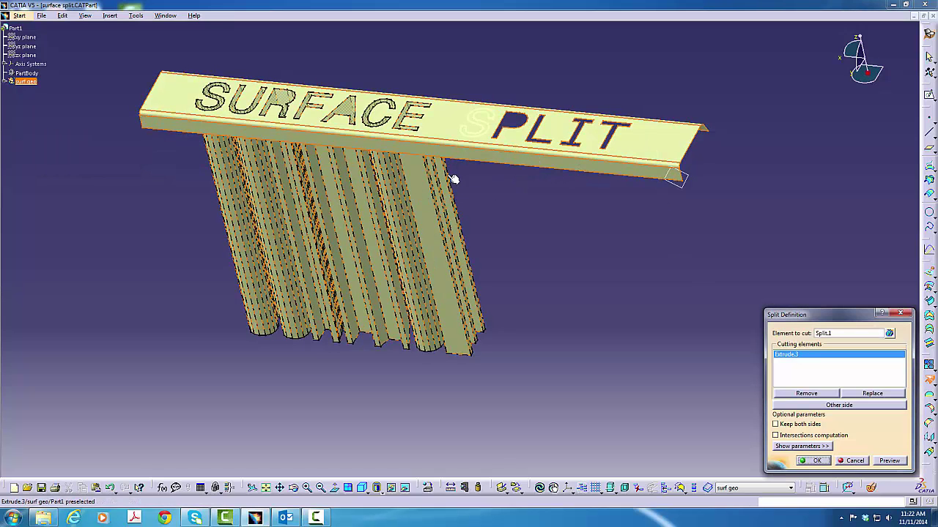
{"action": "left_click", "coordinate": [485, 139]}
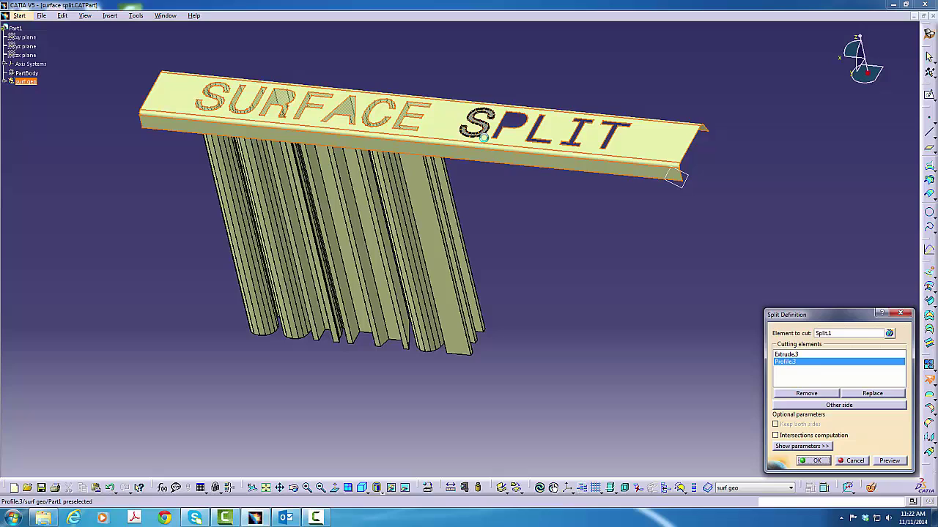
{"action": "left_click", "coordinate": [677, 181]}
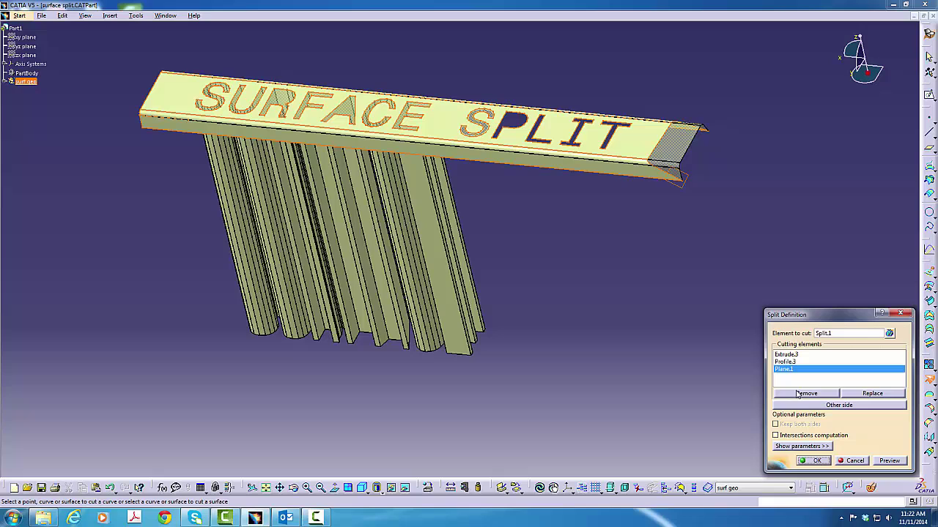
{"action": "left_click", "coordinate": [816, 461]}
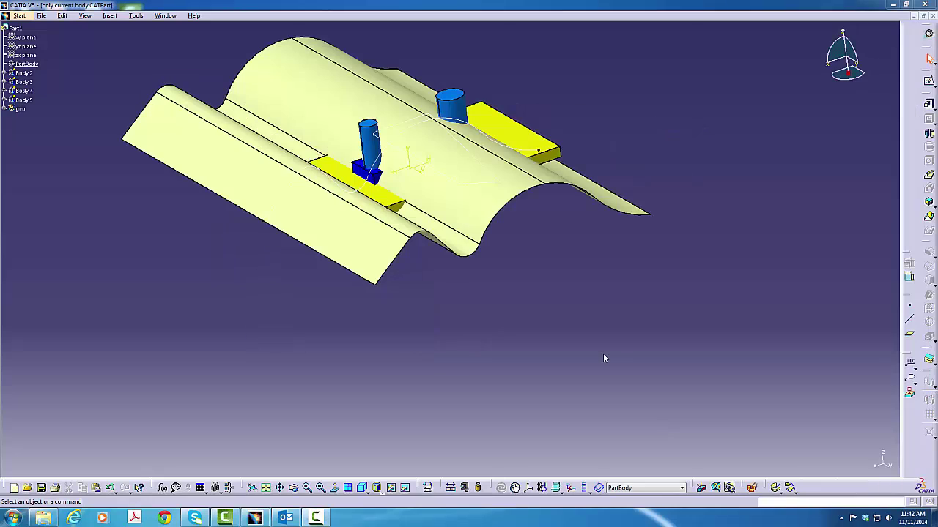
Make Body.5 the current body and display only the current body
{"action": "left_click", "coordinate": [682, 487]}
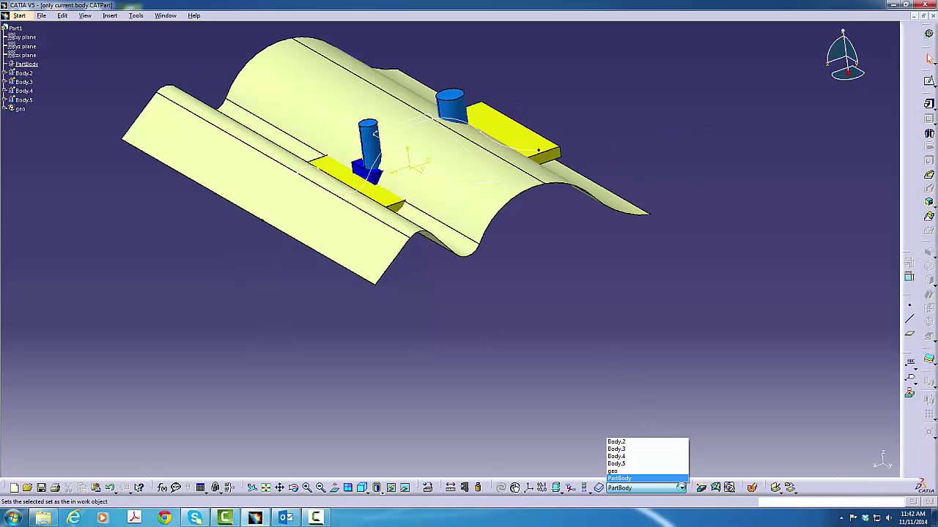
{"action": "left_click", "coordinate": [634, 464]}
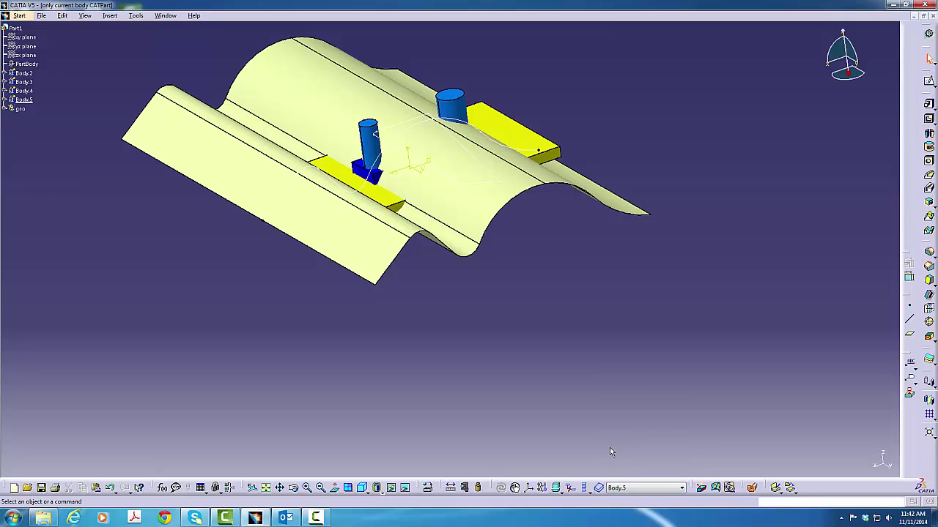
{"action": "left_click", "coordinate": [585, 490]}
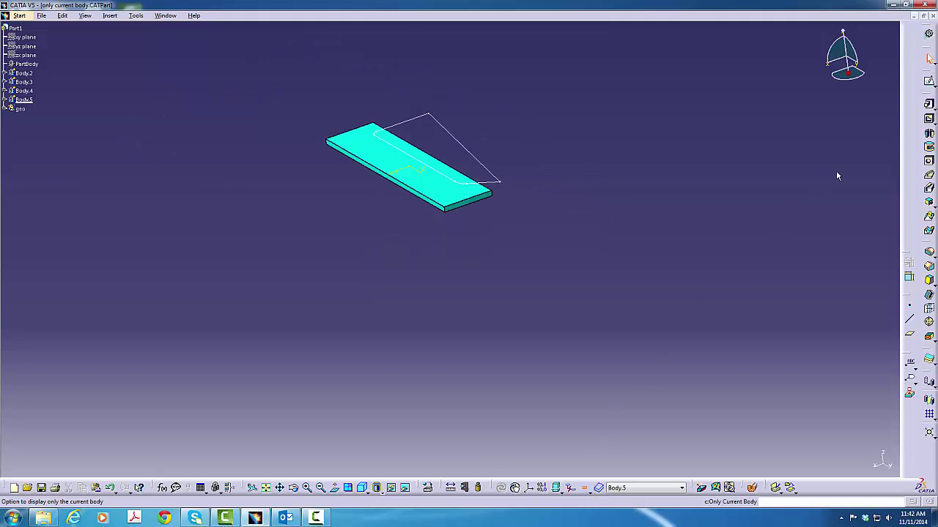
Pocket Sketch.6 Up to last through the plate, then show the whole part again
{"action": "left_click", "coordinate": [928, 121]}
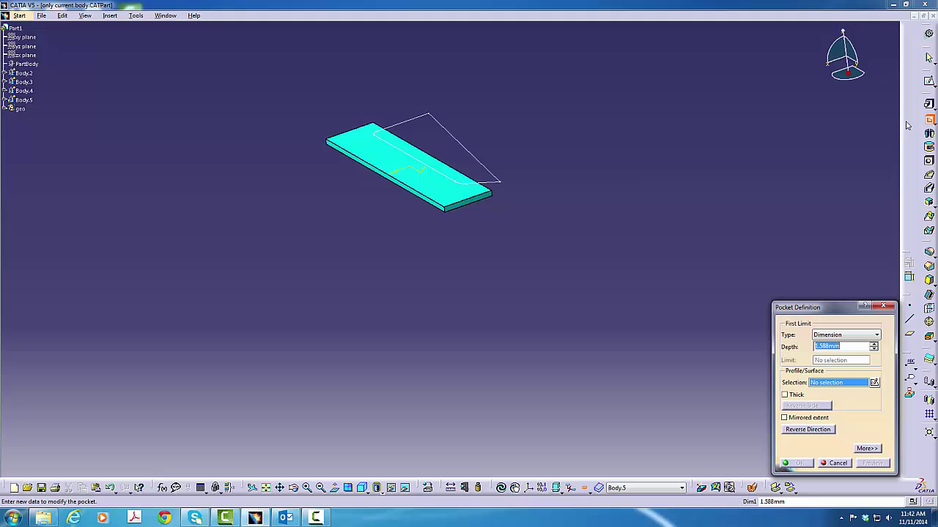
{"action": "left_click", "coordinate": [495, 176]}
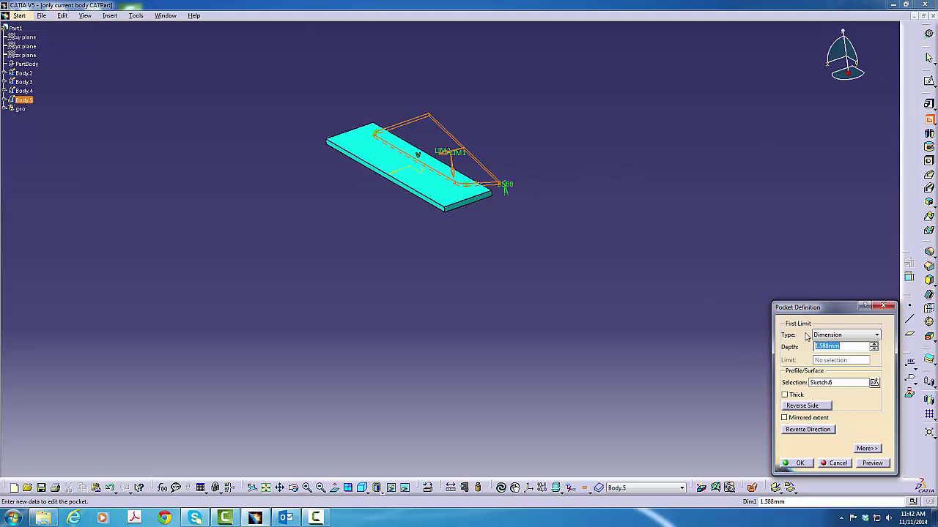
{"action": "left_click", "coordinate": [828, 336]}
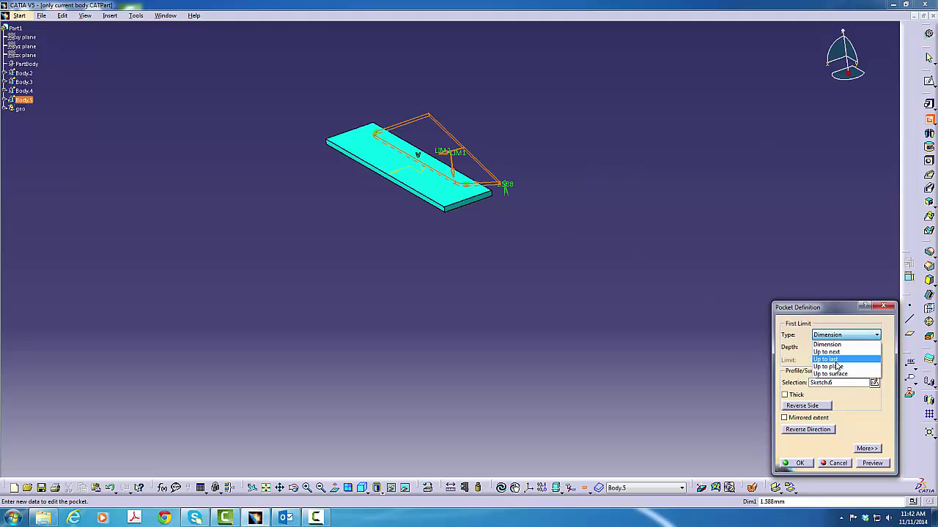
{"action": "left_click", "coordinate": [835, 360]}
{"action": "left_click", "coordinate": [799, 464]}
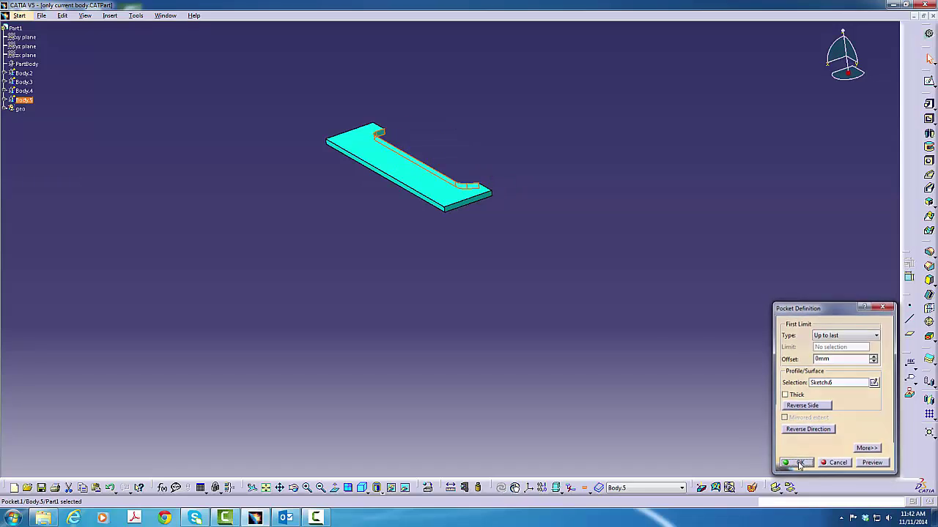
{"action": "middle_click_drag", "start_coordinate": [608, 297], "coordinate": [427, 342]}
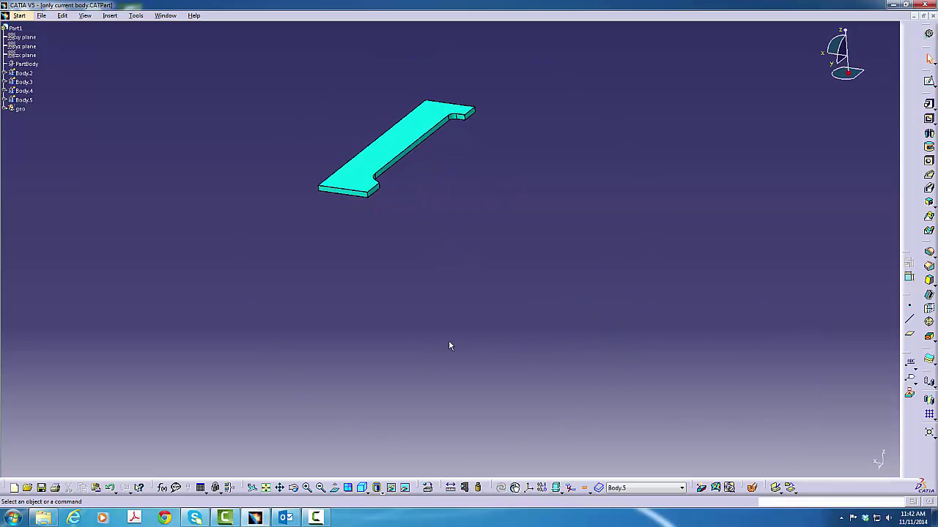
{"action": "left_click", "coordinate": [585, 490]}
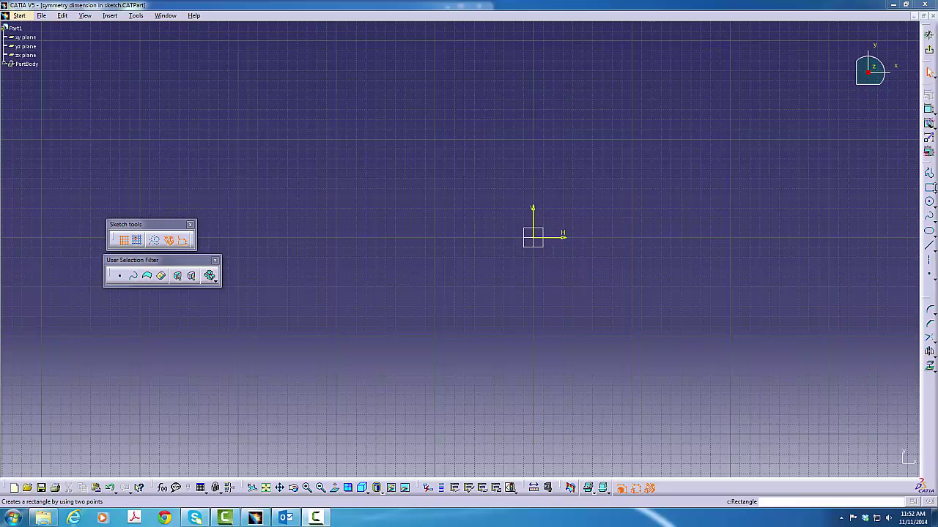
Draw a centred rectangle with its centre on the sketch origin
{"action": "left_click", "coordinate": [932, 192]}
{"action": "left_click", "coordinate": [918, 197]}
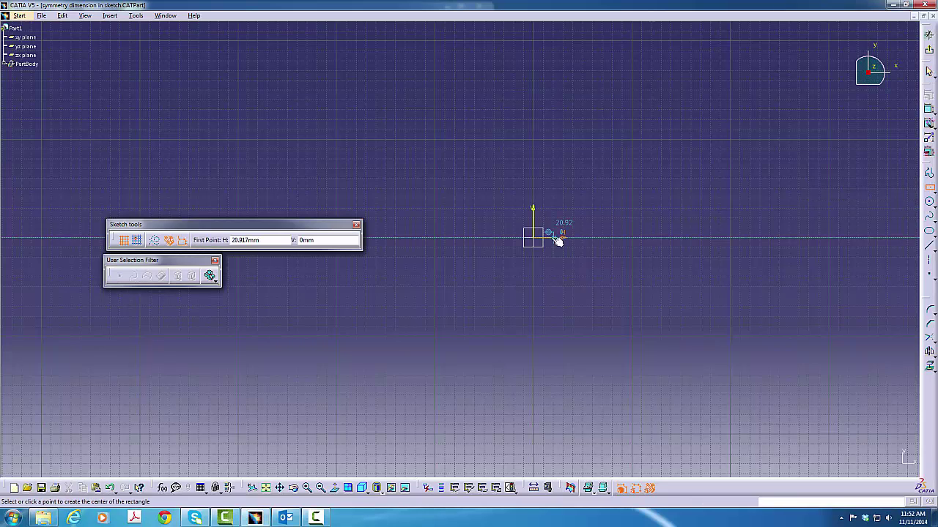
{"action": "left_click", "coordinate": [534, 238]}
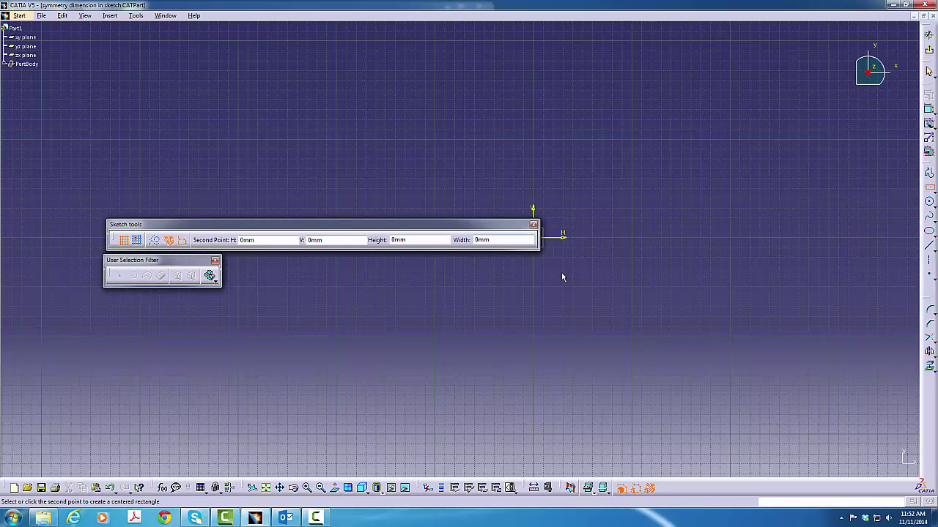
{"action": "left_click", "coordinate": [728, 293]}
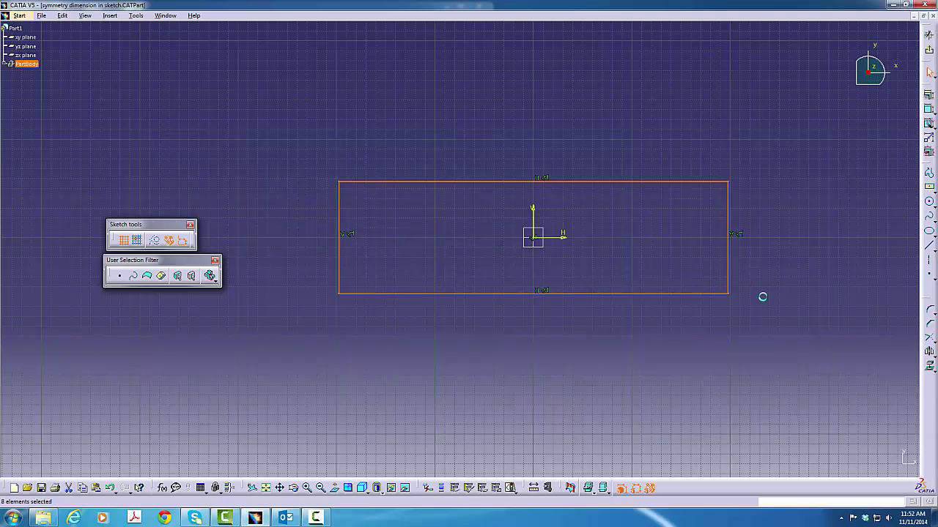
Dimension the rectangle's width 395.289 and height 114.326
{"action": "left_click", "coordinate": [929, 109]}
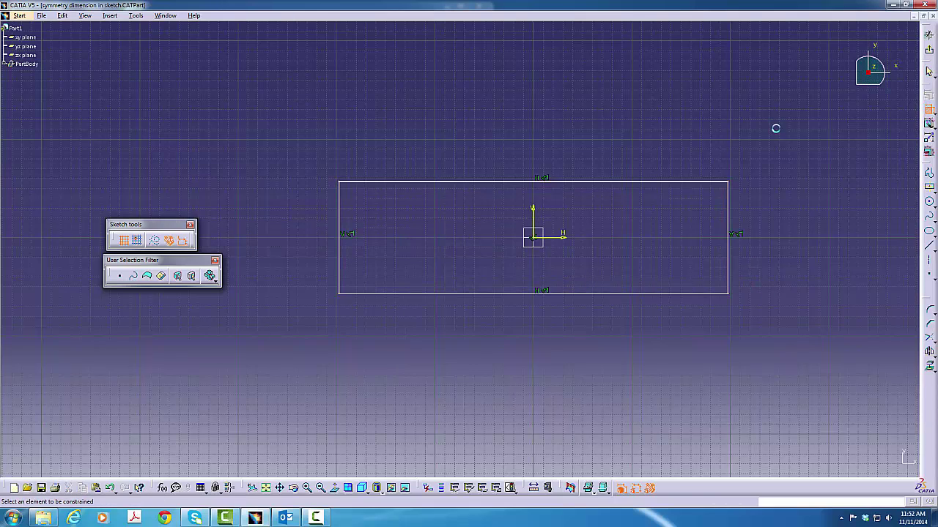
{"action": "left_click", "coordinate": [607, 182]}
{"action": "left_click", "coordinate": [541, 143]}
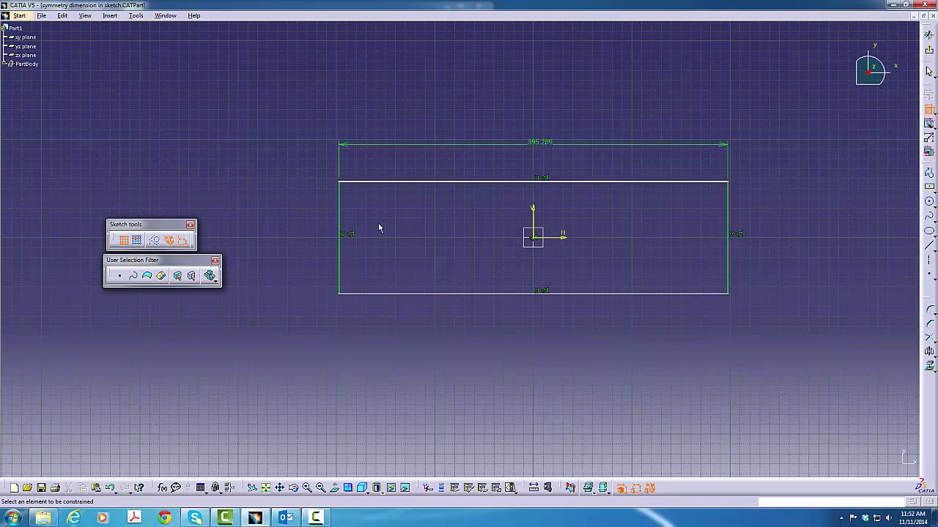
{"action": "left_click", "coordinate": [339, 212]}
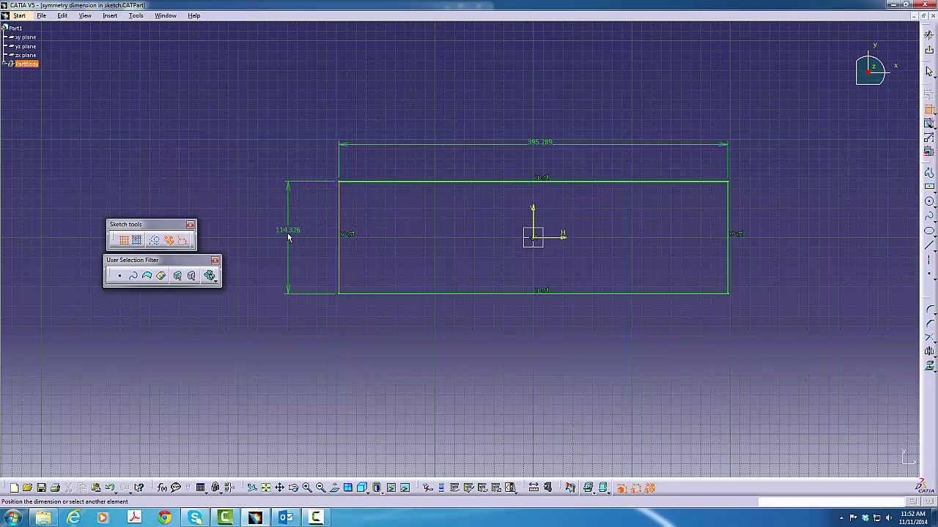
{"action": "left_click", "coordinate": [288, 233]}
{"action": "left_click", "coordinate": [929, 109]}
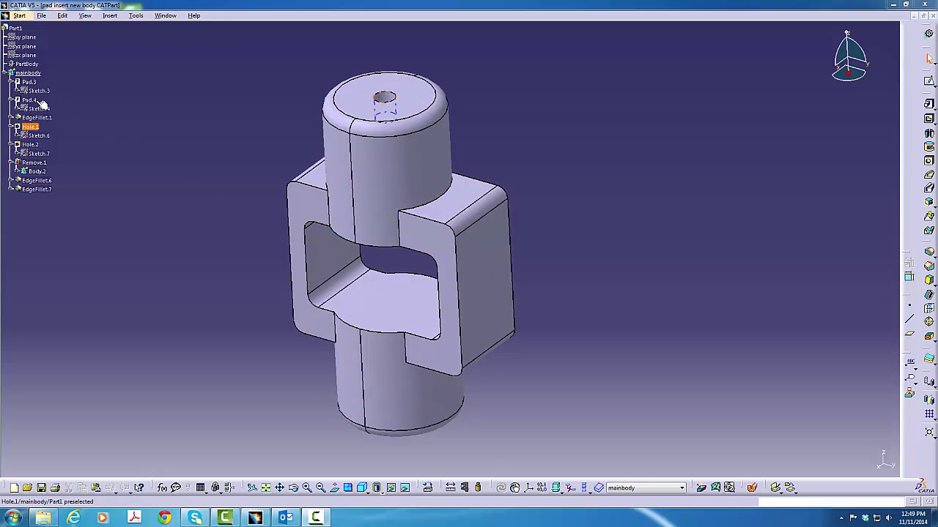
Move Pad.3 through Hole.2 from mainbody into a new body, Body.3
{"action": "left_click", "coordinate": [29, 83]}
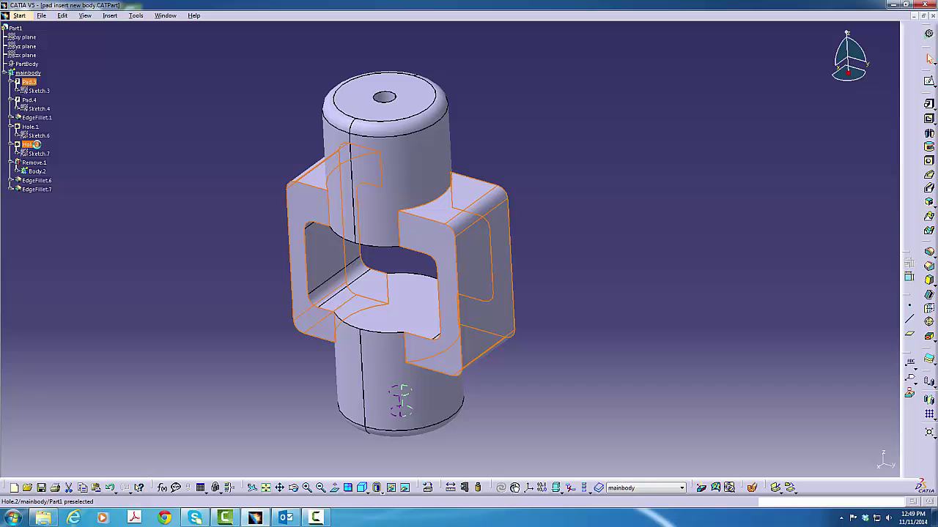
{"action": "left_click", "coordinate": [35, 146], "text": "shift"}
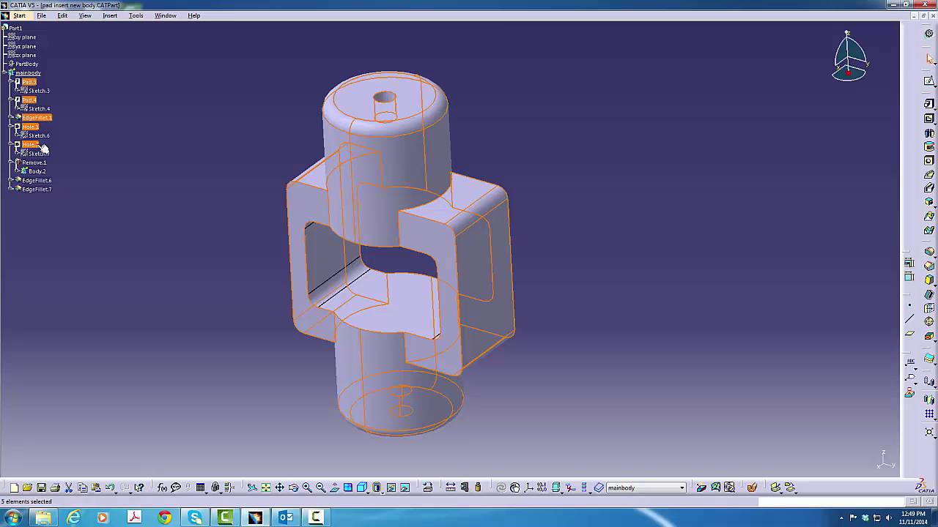
{"action": "right_click", "coordinate": [36, 146]}
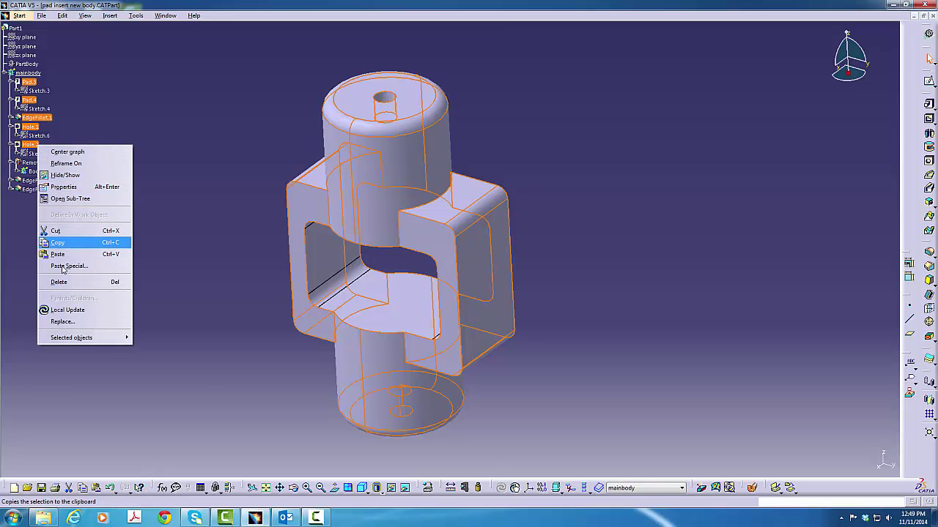
{"action": "mouse_move", "coordinate": [82, 338]}
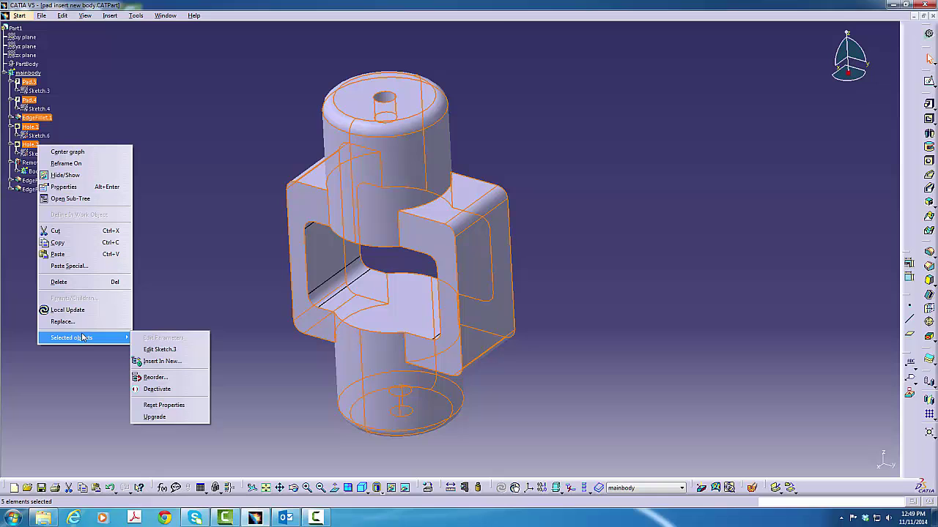
{"action": "left_click", "coordinate": [152, 361]}
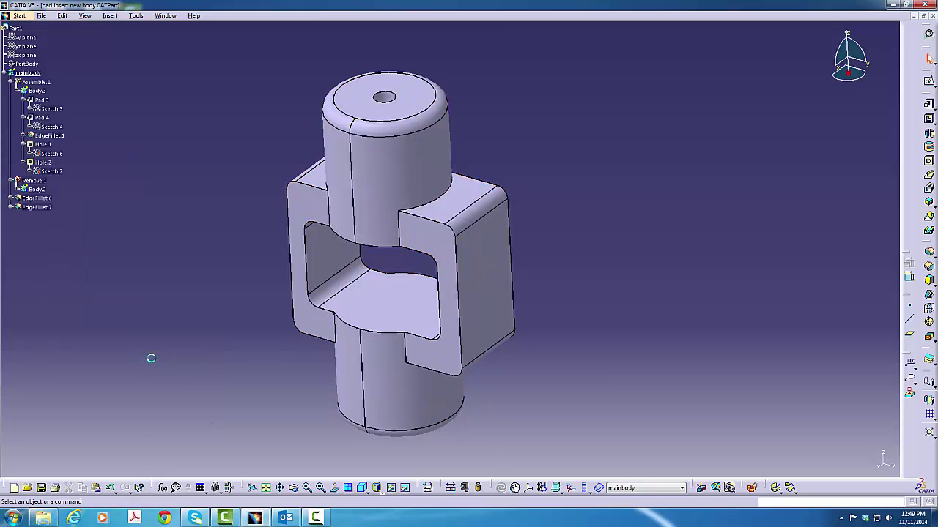
{"action": "left_click", "coordinate": [42, 91]}
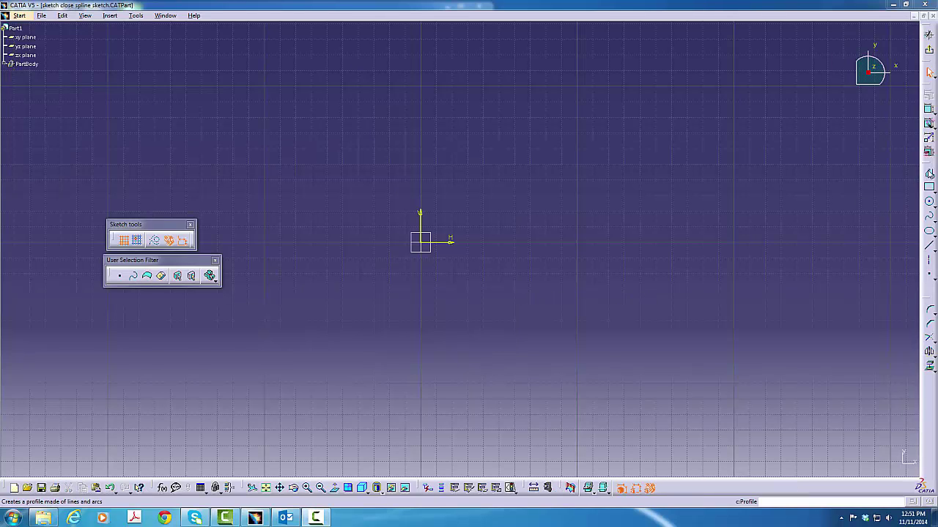
Sketch a spline through seven control points around the origin
{"action": "left_click", "coordinate": [929, 216]}
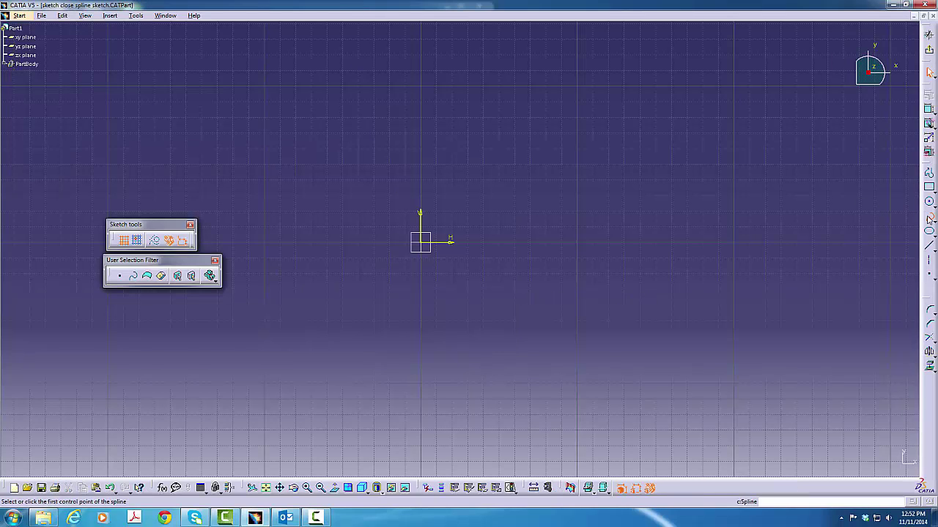
{"action": "left_click", "coordinate": [436, 328]}
{"action": "left_click", "coordinate": [536, 285]}
{"action": "left_click", "coordinate": [640, 282]}
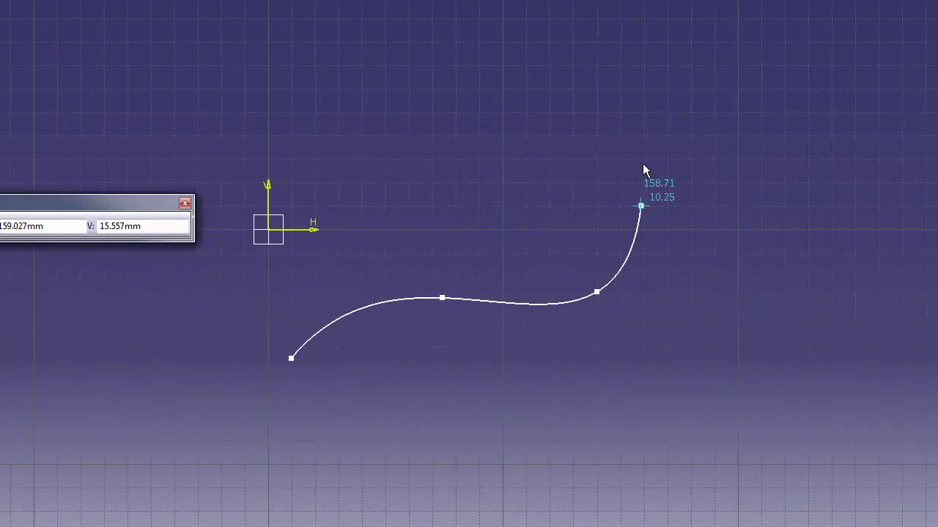
{"action": "left_click", "coordinate": [601, 66]}
{"action": "left_click", "coordinate": [256, 46]}
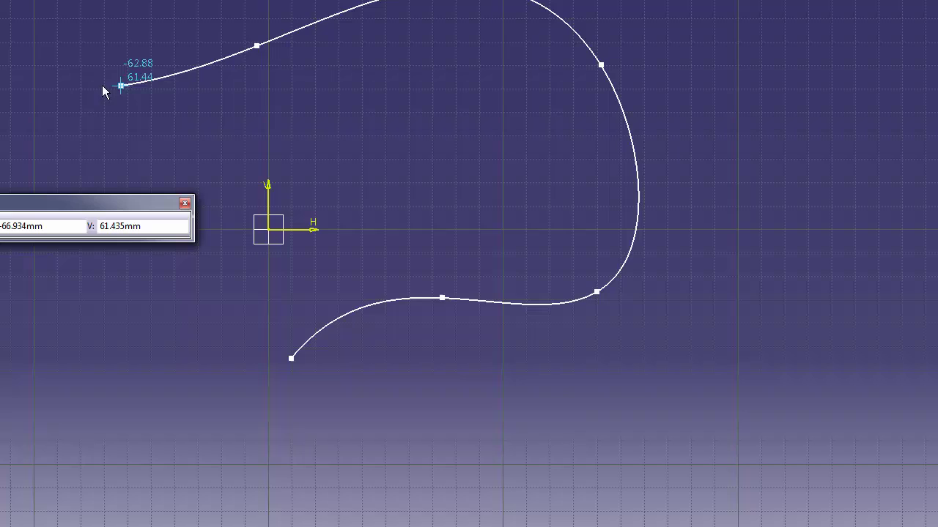
{"action": "left_click", "coordinate": [71, 89]}
{"action": "left_click", "coordinate": [9, 351]}
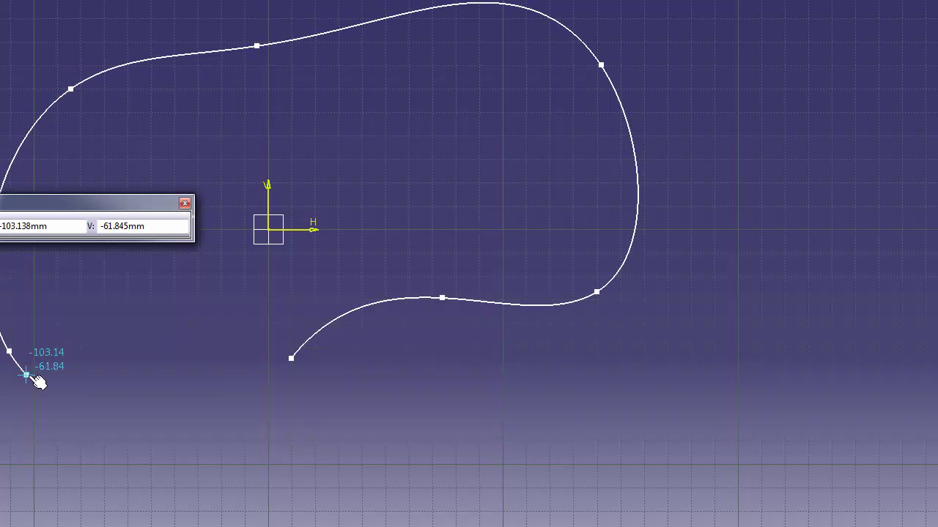
Close the spline into a loop and pull its lower control points down
{"action": "right_click", "coordinate": [47, 386]}
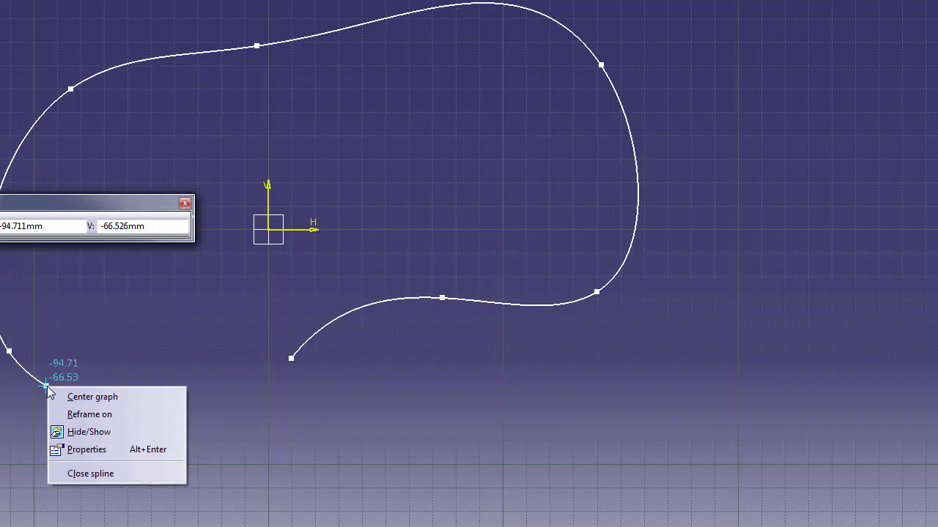
{"action": "left_click", "coordinate": [111, 472]}
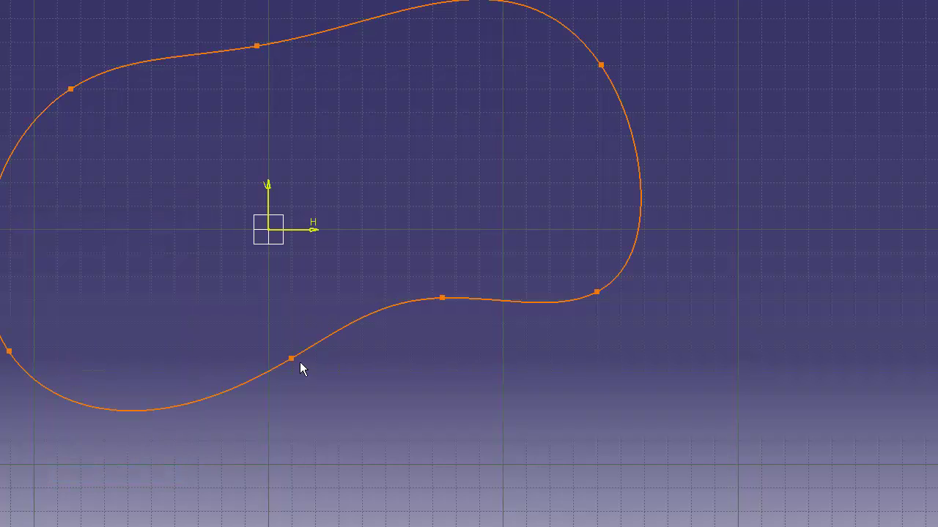
{"action": "left_click_drag", "start_coordinate": [291, 359], "coordinate": [313, 416]}
{"action": "left_click_drag", "start_coordinate": [443, 299], "coordinate": [509, 374]}
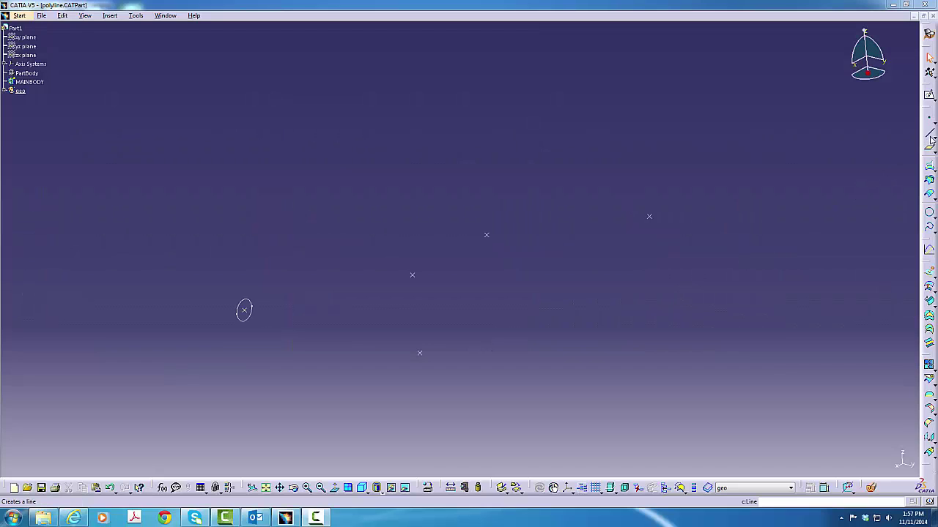
Start a polyline through the five existing points
{"action": "left_click", "coordinate": [933, 137]}
{"action": "left_click", "coordinate": [928, 143]}
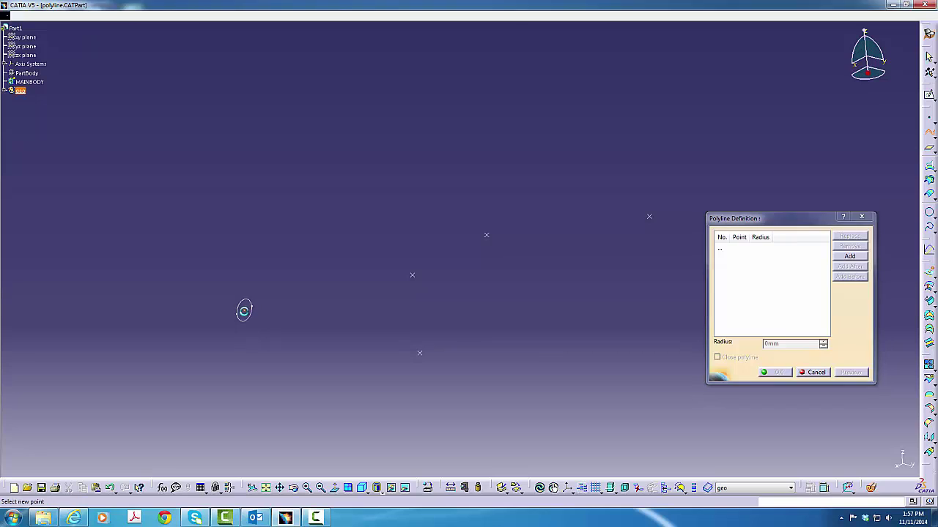
{"action": "left_click", "coordinate": [245, 311]}
{"action": "left_click", "coordinate": [420, 352]}
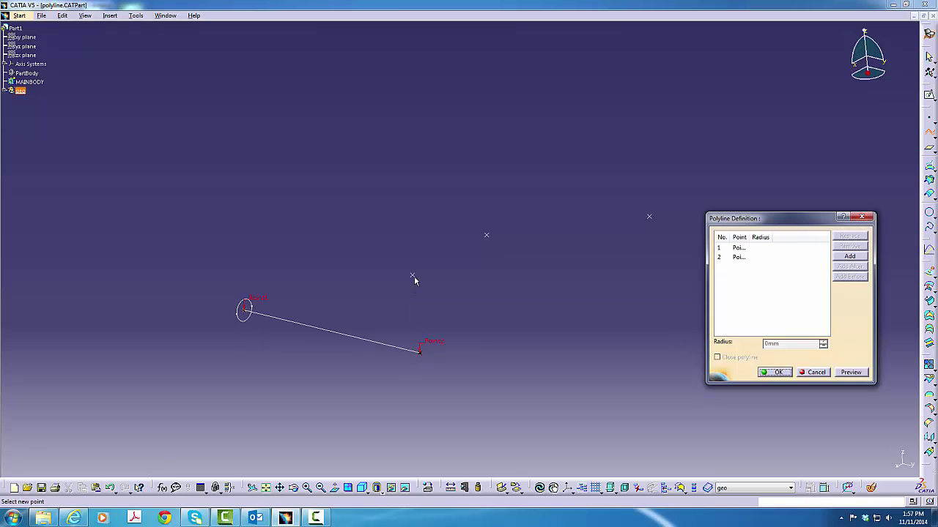
{"action": "left_click", "coordinate": [412, 275]}
{"action": "left_click", "coordinate": [486, 235]}
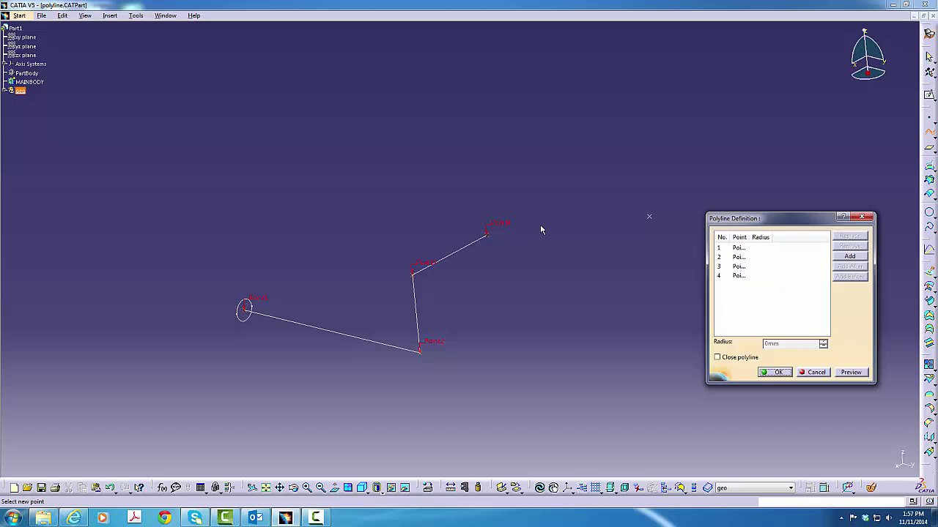
{"action": "left_click", "coordinate": [550, 163]}
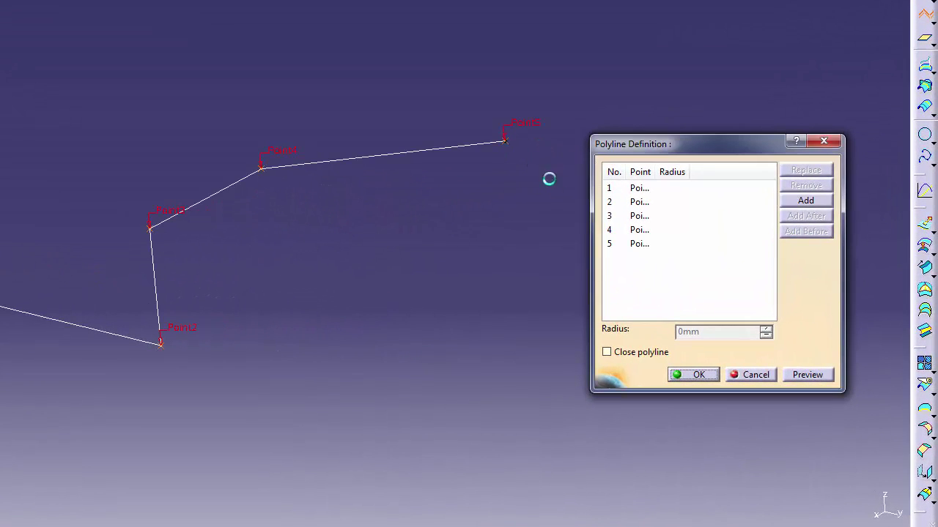
Give the polyline's middle points 25 mm corner radii and create it
{"action": "left_click", "coordinate": [645, 202]}
{"action": "left_click", "coordinate": [697, 333]}
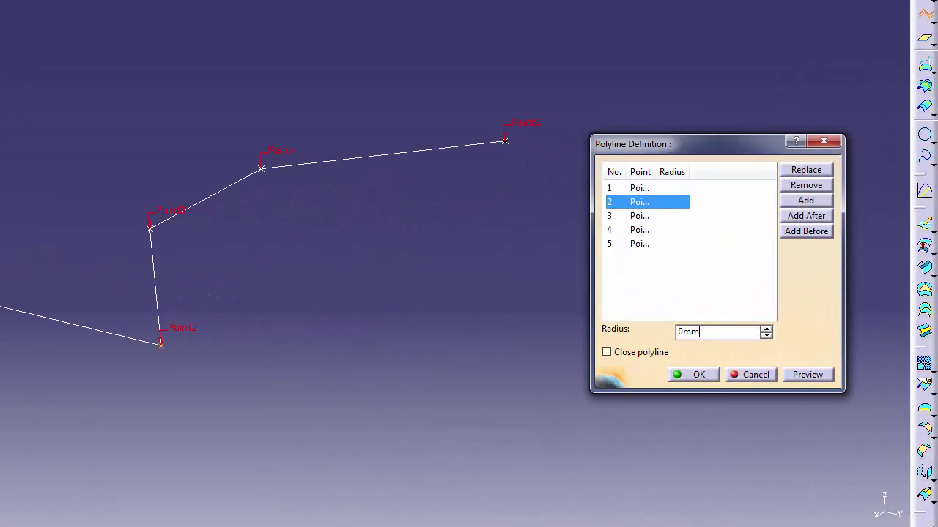
{"action": "double_click", "coordinate": [689, 333]}
{"action": "type", "text": "25"}
{"action": "left_click", "coordinate": [644, 216]}
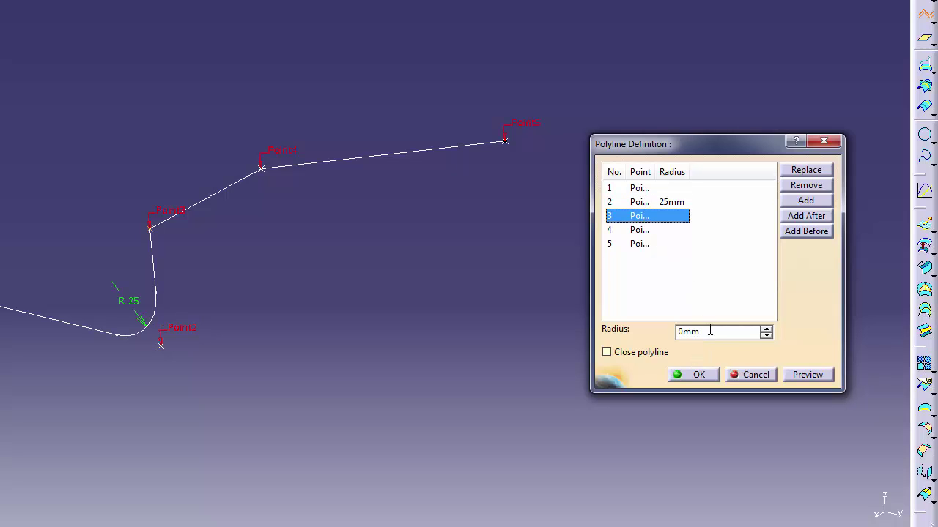
{"action": "key", "text": "BackSpace"}
{"action": "key", "text": "BackSpace"}
{"action": "type", "text": "25"}
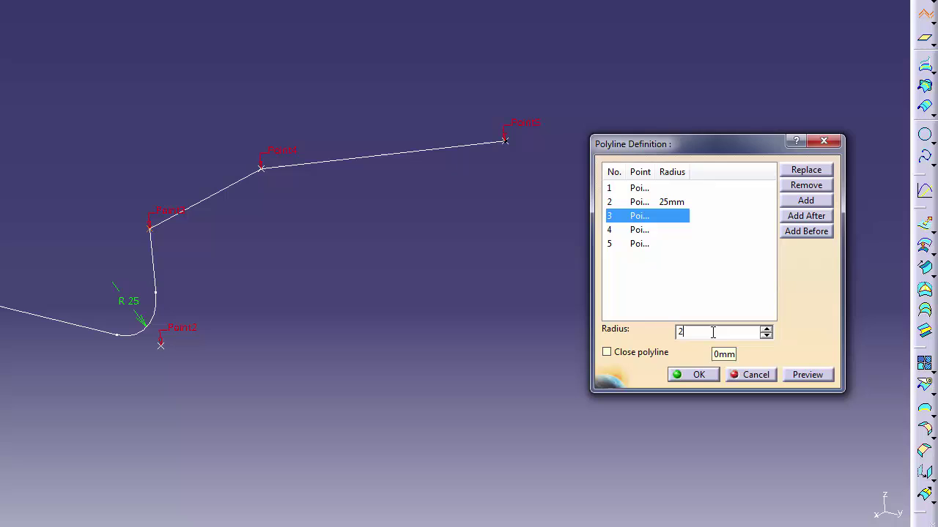
{"action": "left_click", "coordinate": [648, 230]}
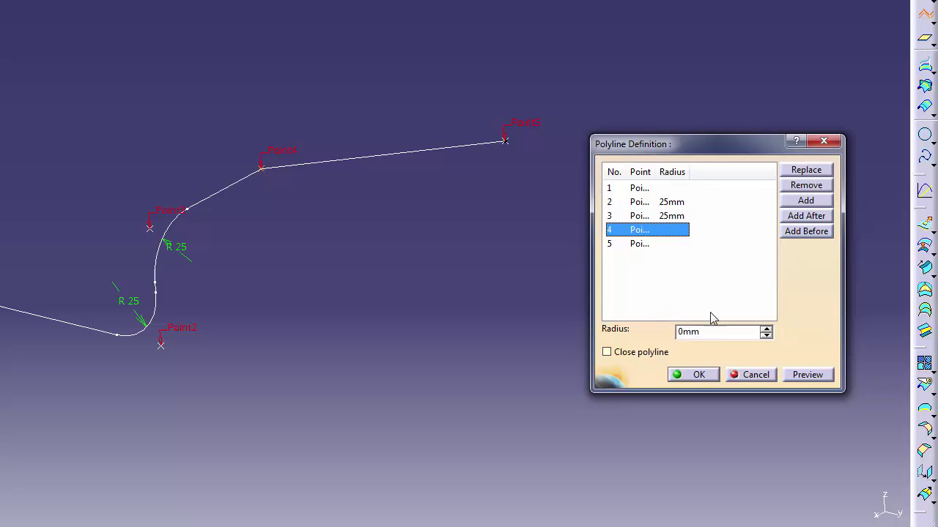
{"action": "key", "text": "BackSpace"}
{"action": "key", "text": "BackSpace"}
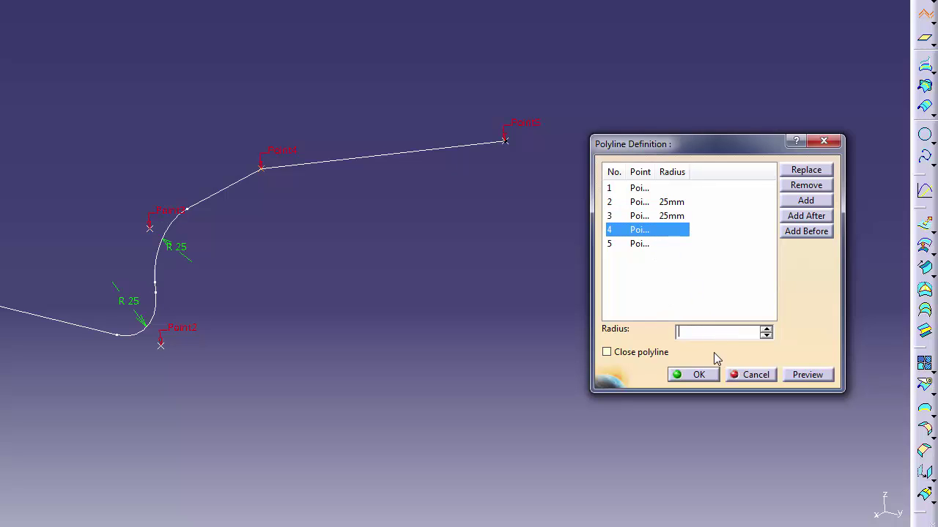
{"action": "type", "text": "25"}
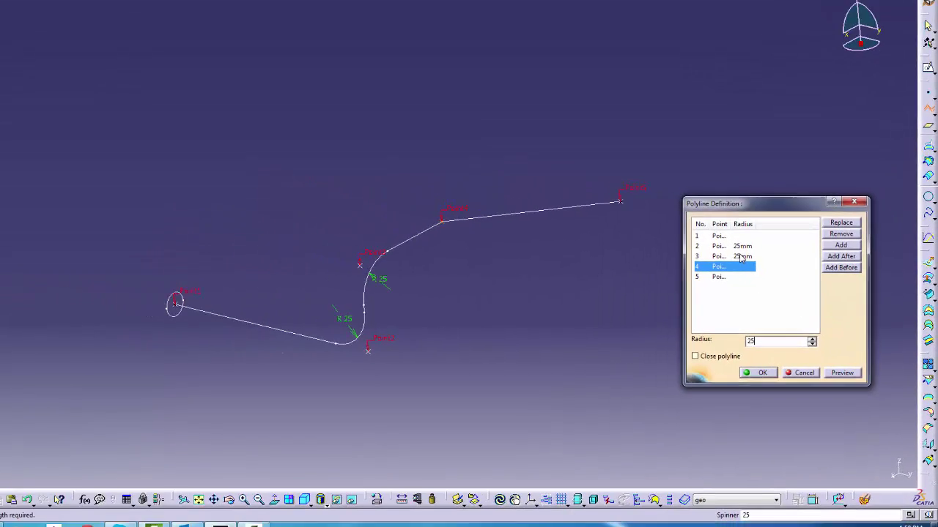
{"action": "left_click", "coordinate": [725, 312]}
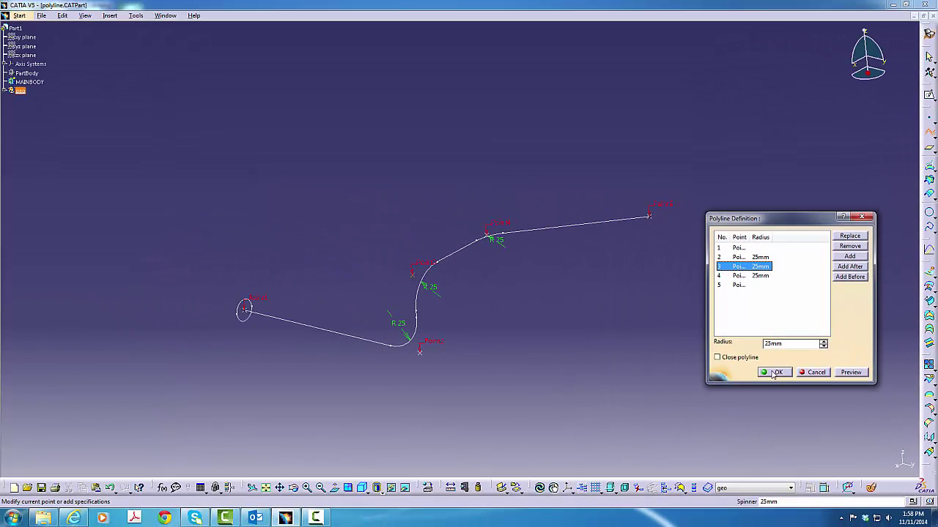
{"action": "left_click", "coordinate": [775, 374]}
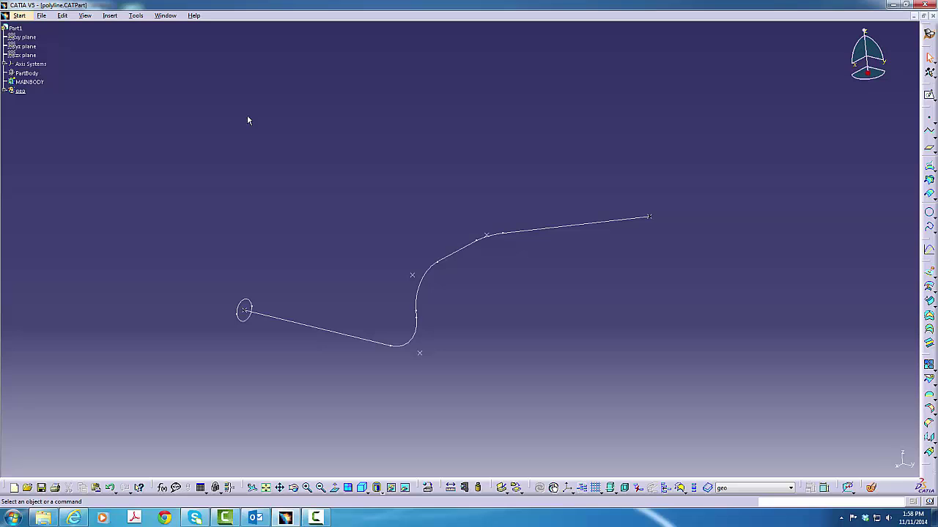
Make MAINBODY the in-work object and switch to the Part Design workbench
{"action": "right_click", "coordinate": [29, 82]}
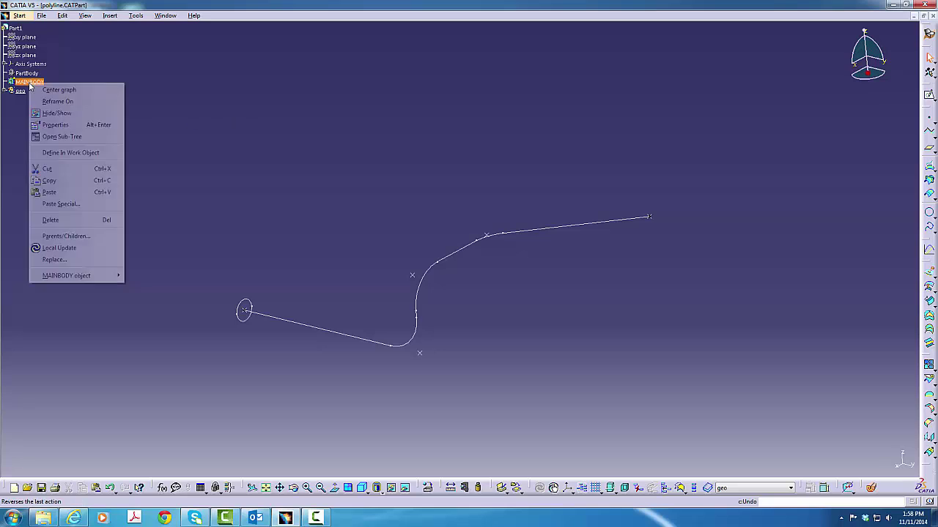
{"action": "left_click", "coordinate": [66, 151]}
{"action": "left_click", "coordinate": [19, 16]}
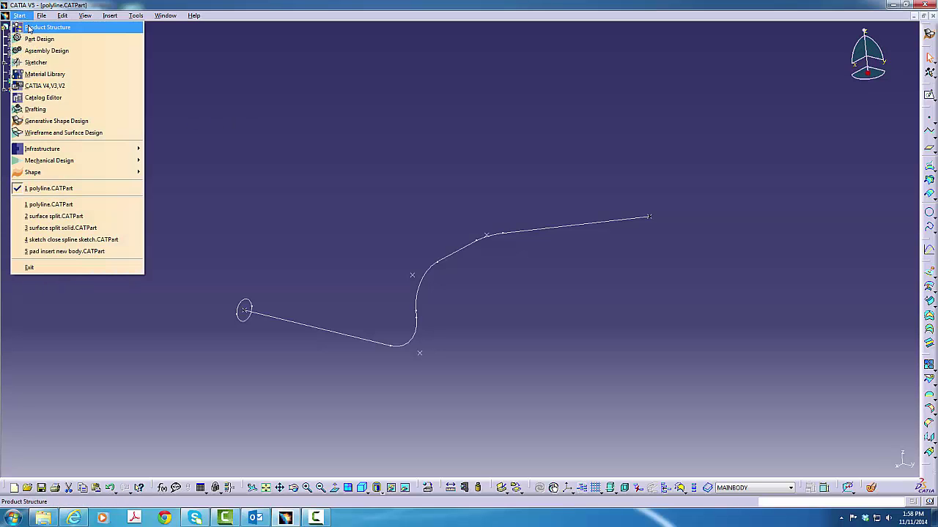
{"action": "left_click", "coordinate": [37, 39]}
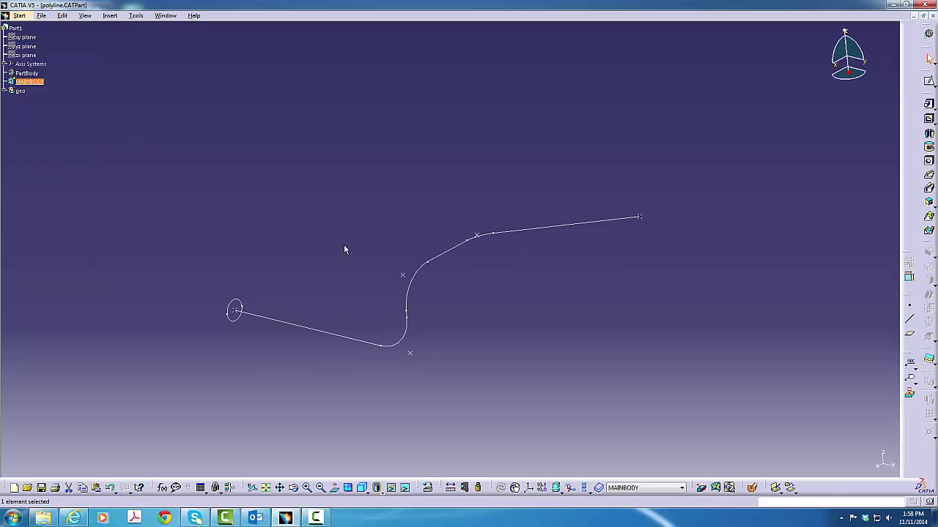
Sweep the Sketch.9 circle along Polyline.6 into a rib
{"action": "left_click", "coordinate": [929, 175]}
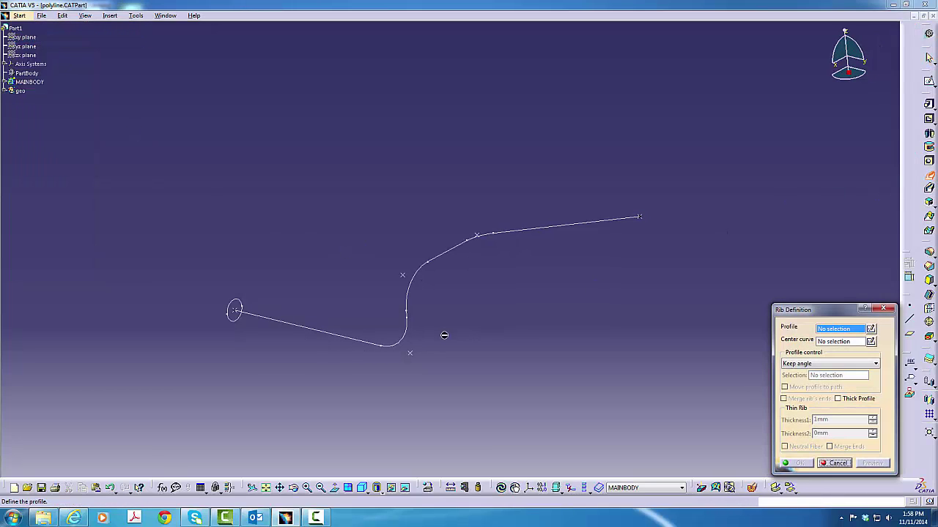
{"action": "left_click", "coordinate": [236, 319]}
{"action": "left_click", "coordinate": [272, 323]}
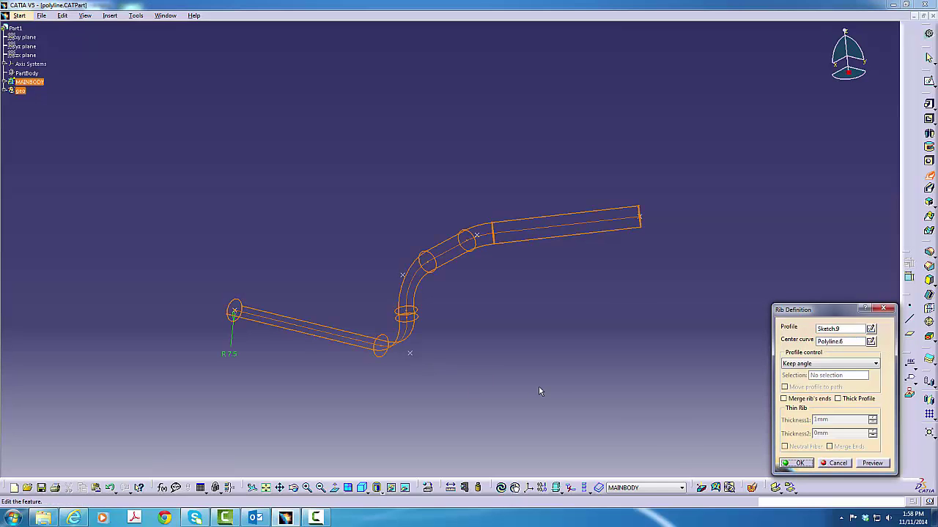
{"action": "left_click", "coordinate": [798, 463]}
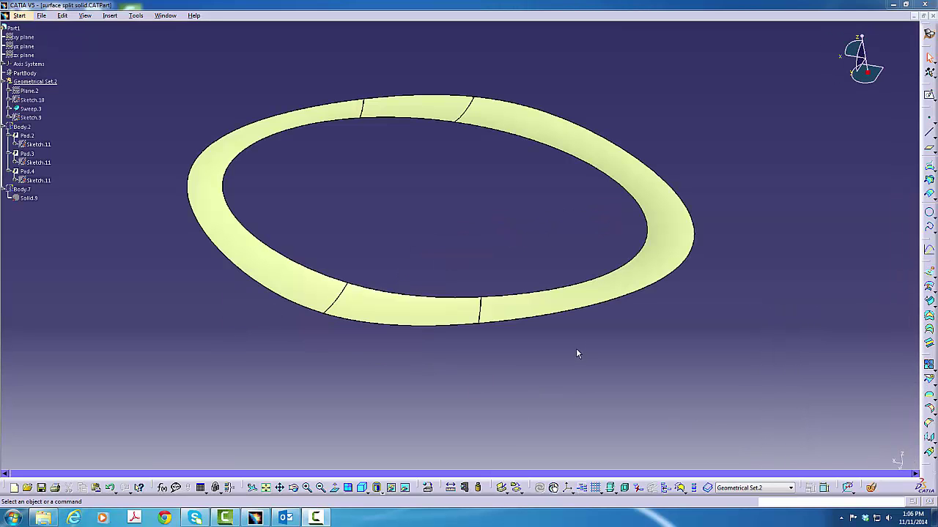
Show the hidden block bodies around the ring
{"action": "left_click", "coordinate": [22, 127]}
{"action": "right_click", "coordinate": [26, 191]}
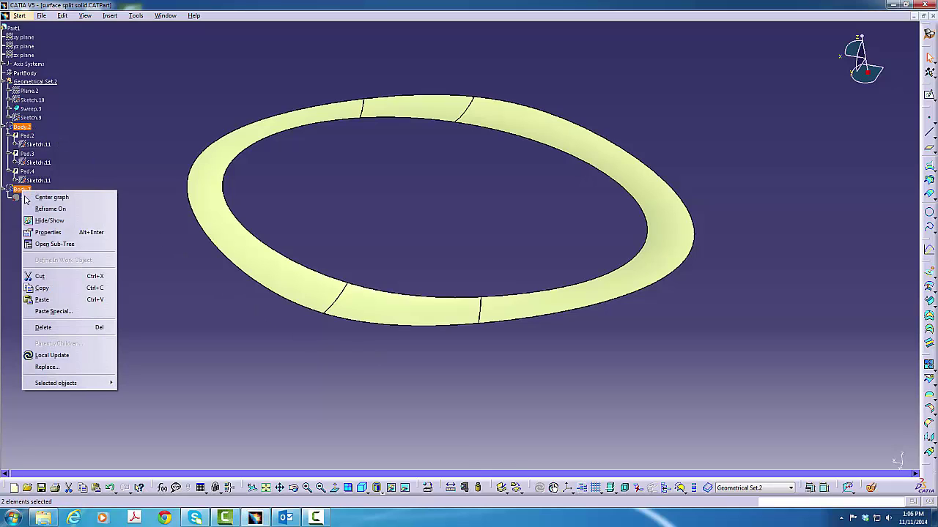
{"action": "left_click", "coordinate": [44, 220]}
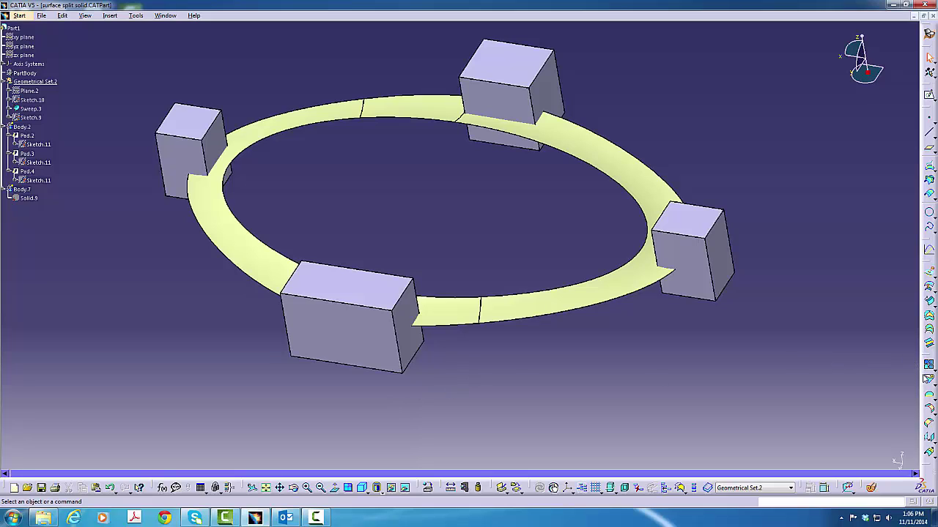
Split the Sweep.3 ring surface with the Pad.2 block as the cutting element
{"action": "left_click", "coordinate": [929, 380]}
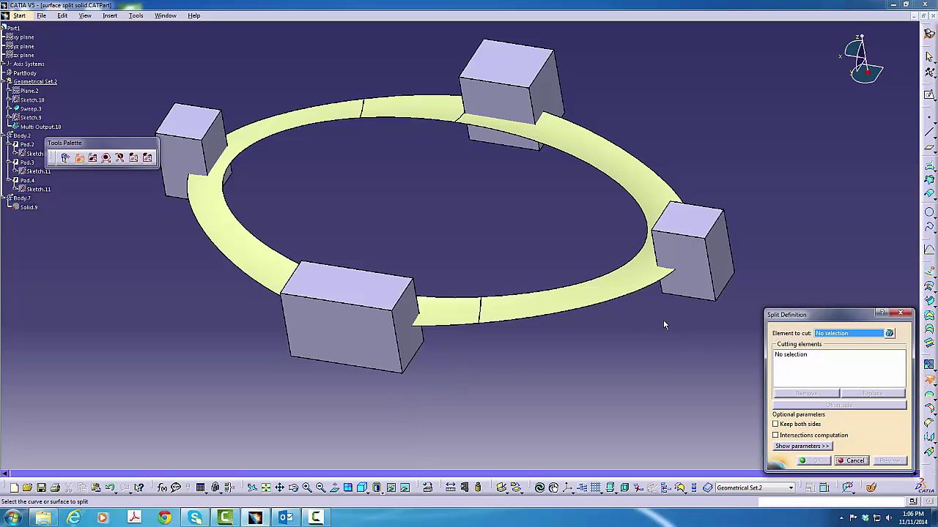
{"action": "left_click", "coordinate": [569, 292]}
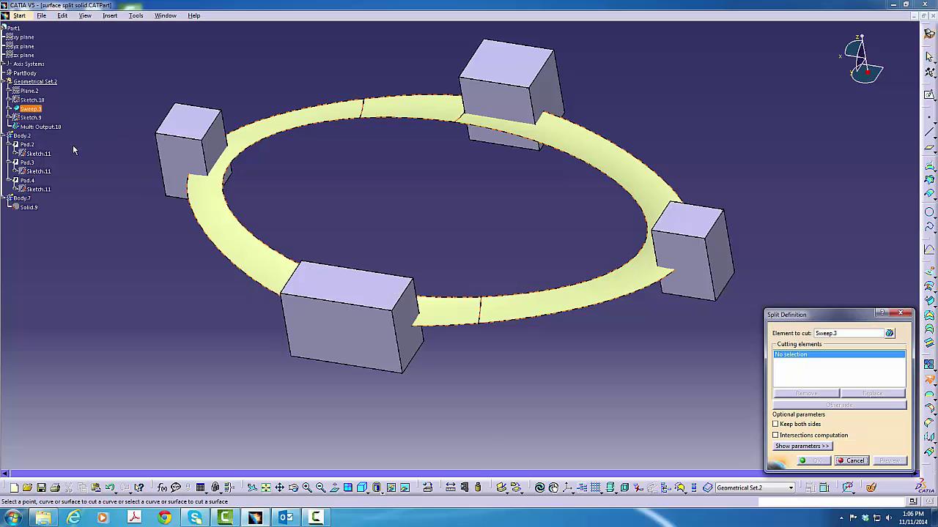
{"action": "left_click", "coordinate": [28, 144]}
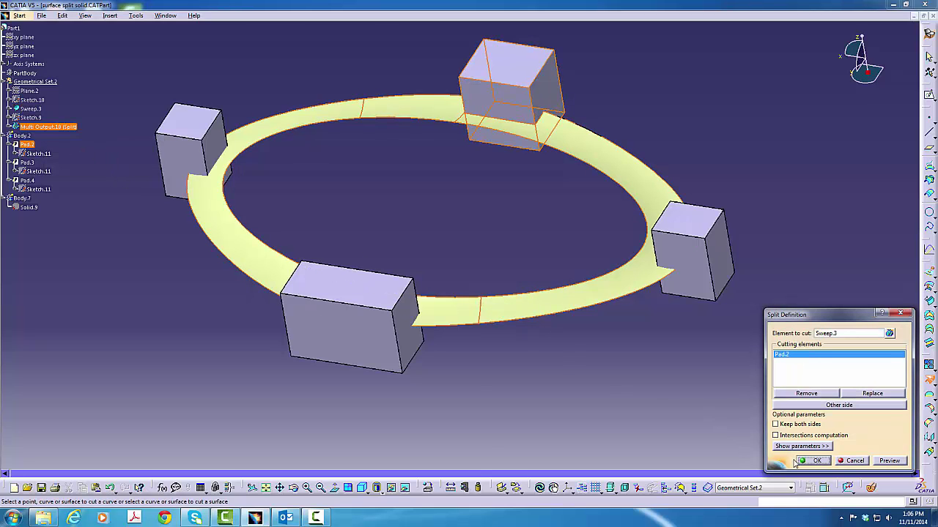
{"action": "left_click", "coordinate": [814, 462]}
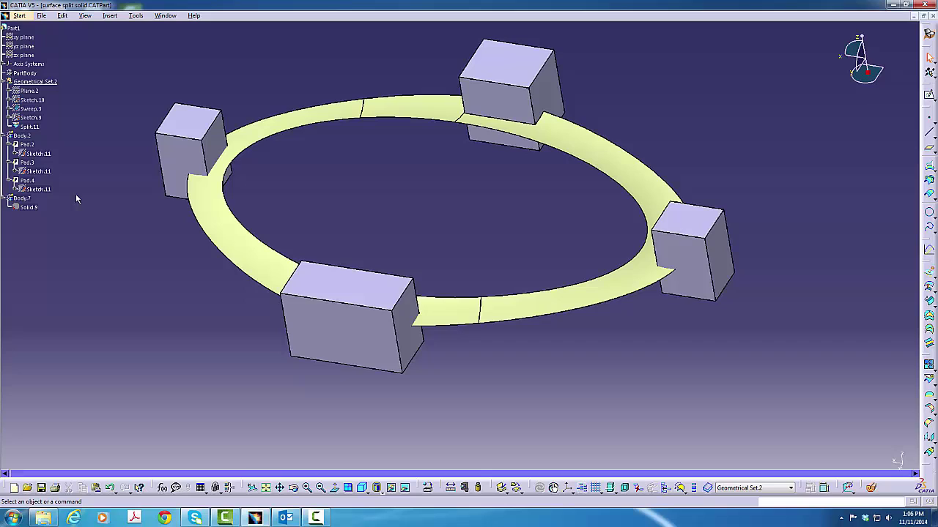
Hide the Body.2 blocks, then show them again
{"action": "left_click", "coordinate": [22, 136]}
{"action": "right_click", "coordinate": [26, 137]}
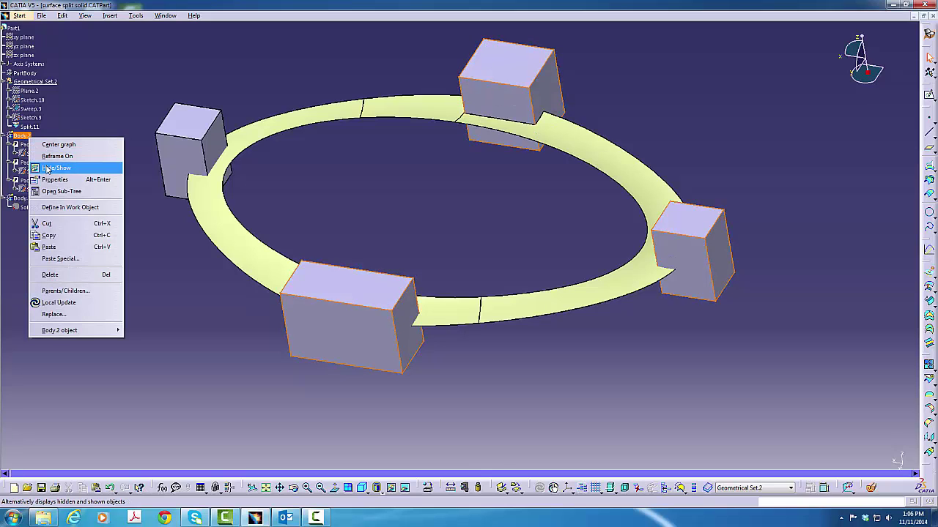
{"action": "left_click", "coordinate": [46, 168]}
{"action": "right_click", "coordinate": [27, 137]}
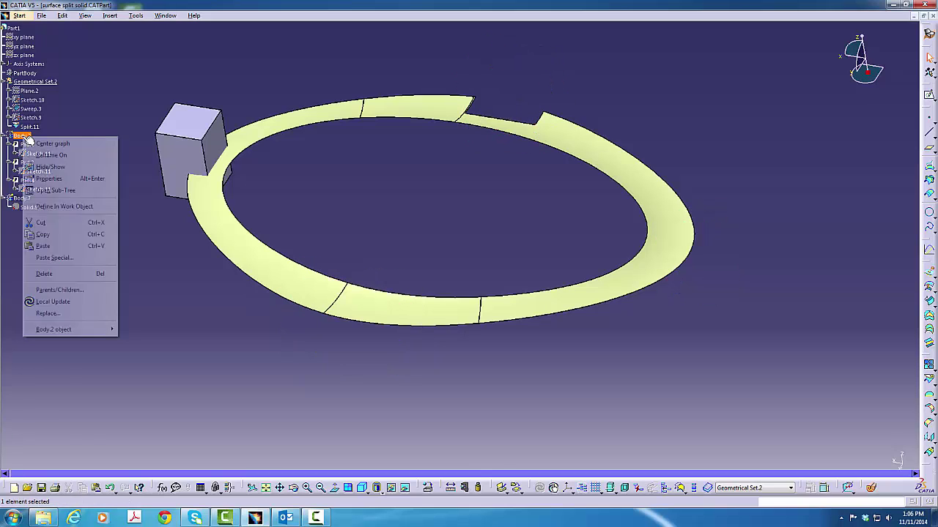
{"action": "left_click", "coordinate": [46, 167]}
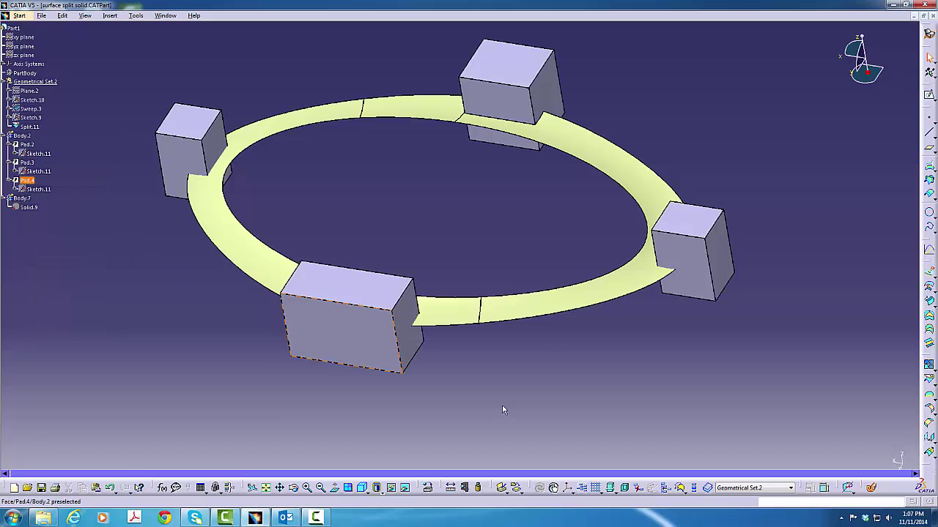
Edit Split.11 to cut with Body.2 and Body.7 instead of Pad.2, keeping the other side
{"action": "double_click", "coordinate": [550, 310]}
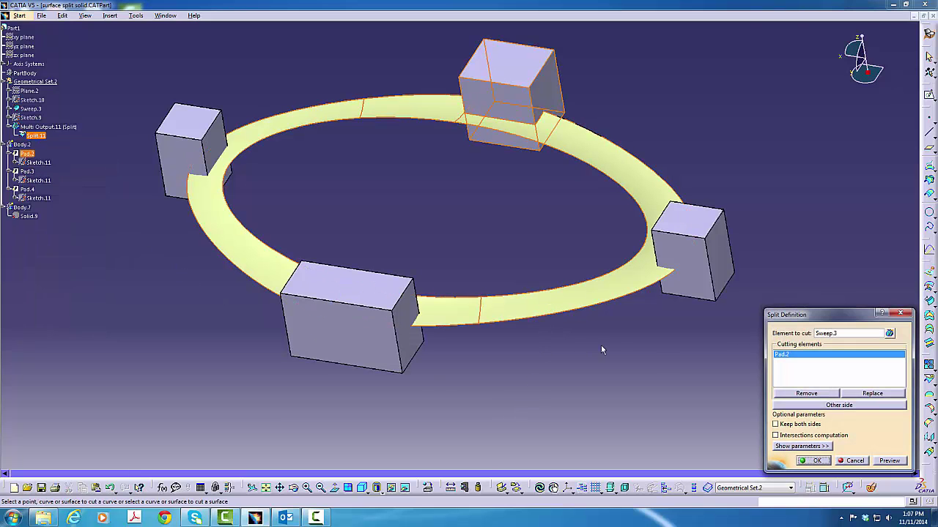
{"action": "left_click", "coordinate": [806, 393]}
{"action": "left_click", "coordinate": [790, 356]}
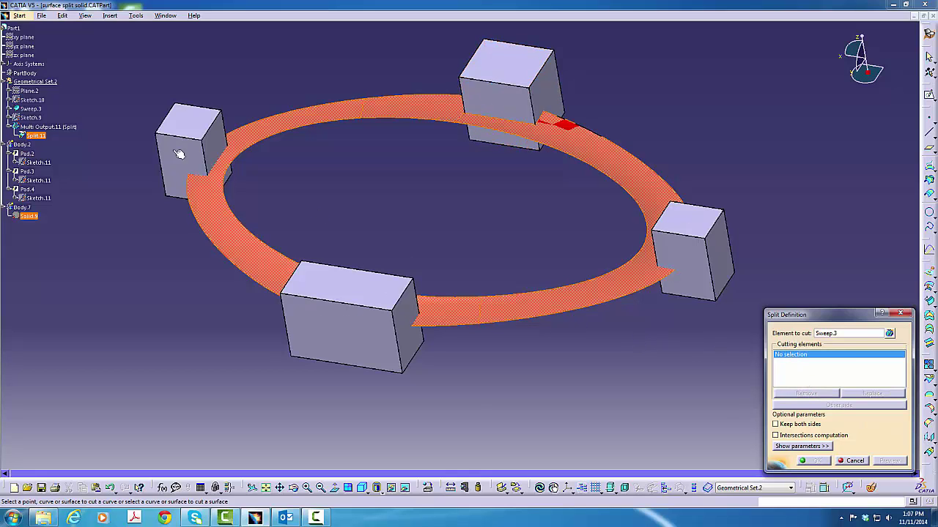
{"action": "left_click", "coordinate": [24, 145]}
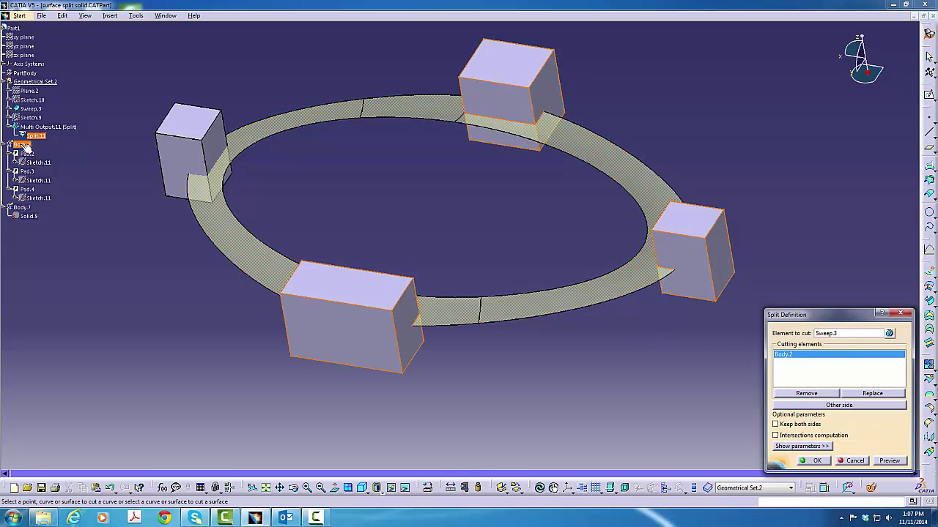
{"action": "left_click", "coordinate": [22, 207]}
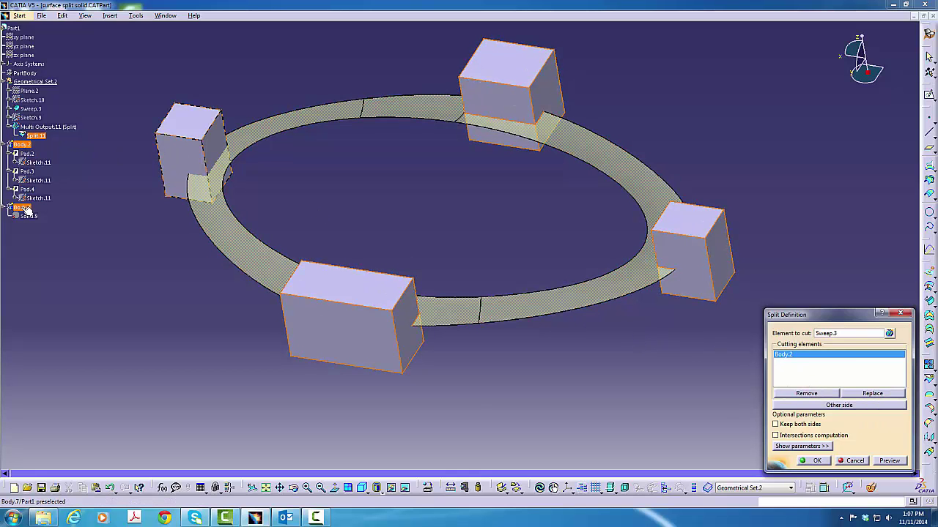
{"action": "left_click", "coordinate": [784, 354]}
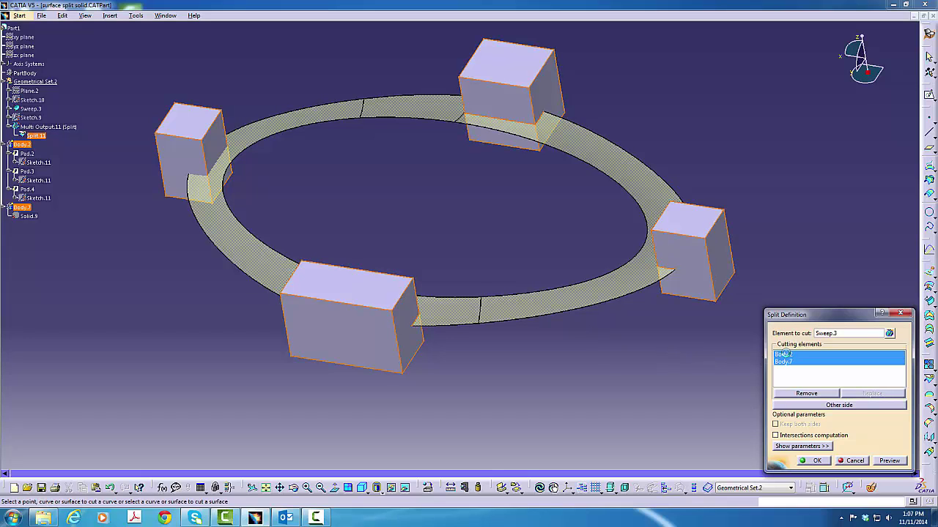
{"action": "left_click", "coordinate": [830, 406]}
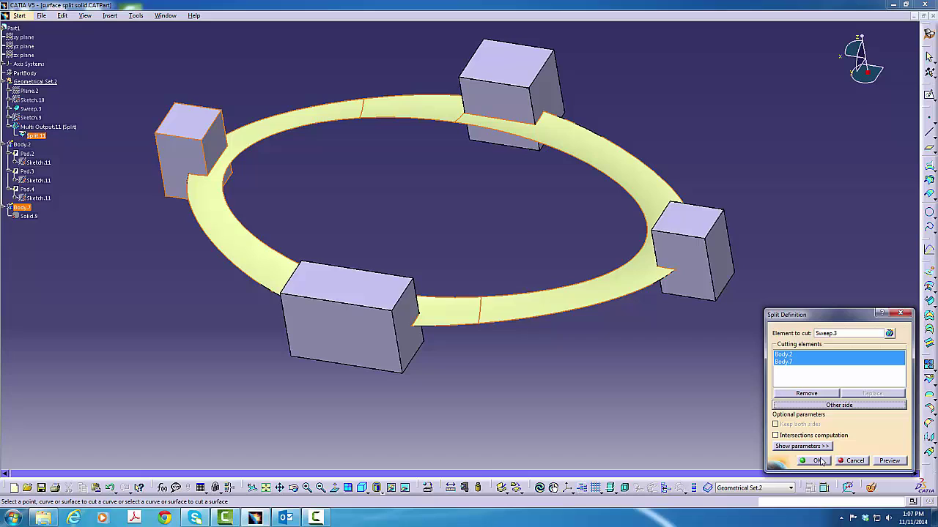
{"action": "left_click", "coordinate": [818, 461]}
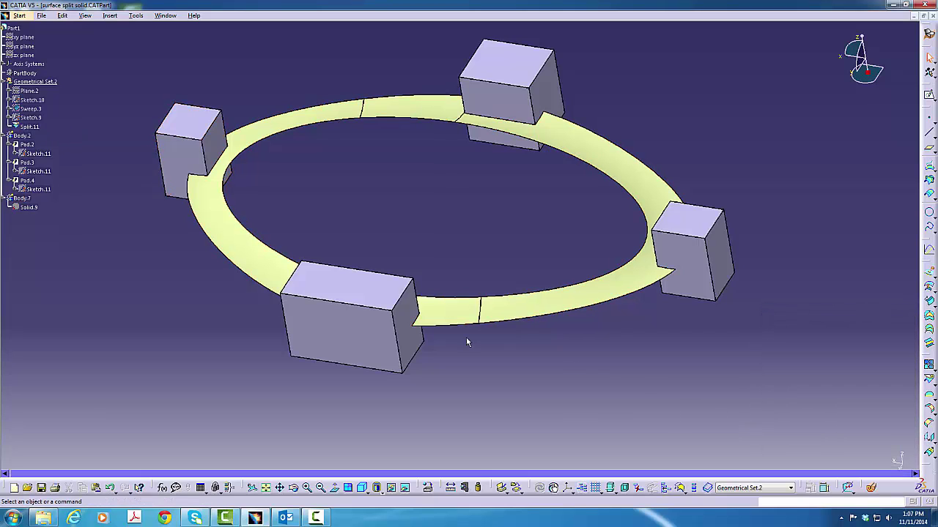
Hide both block bodies to reveal the notched ring
{"action": "left_click", "coordinate": [22, 135]}
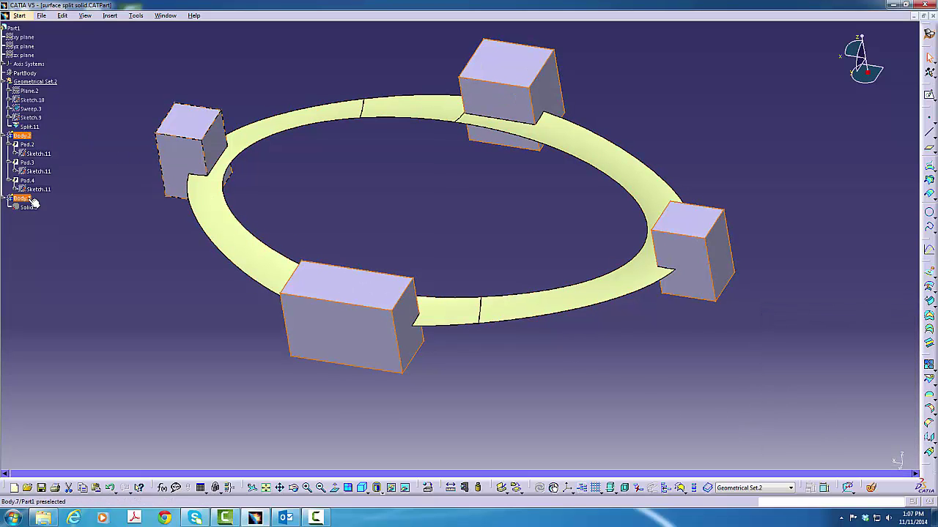
{"action": "right_click", "coordinate": [26, 198]}
{"action": "left_click", "coordinate": [57, 229]}
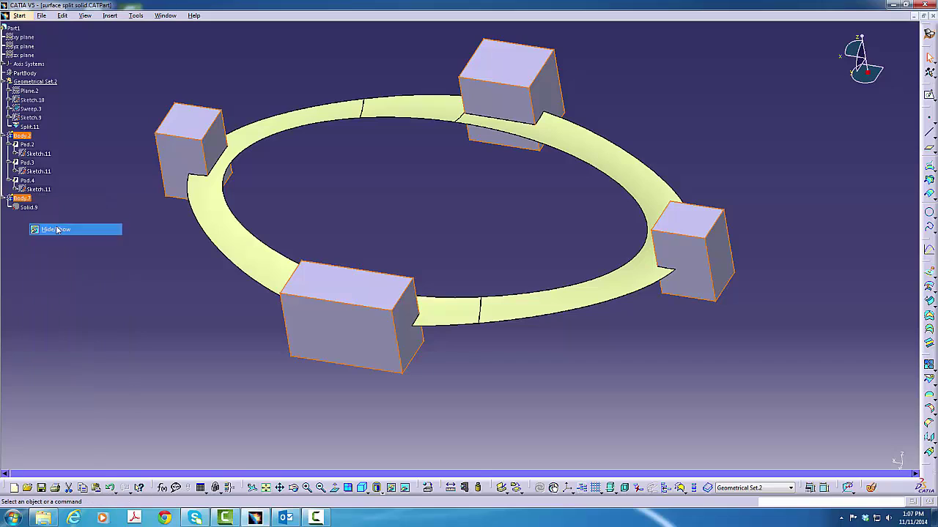